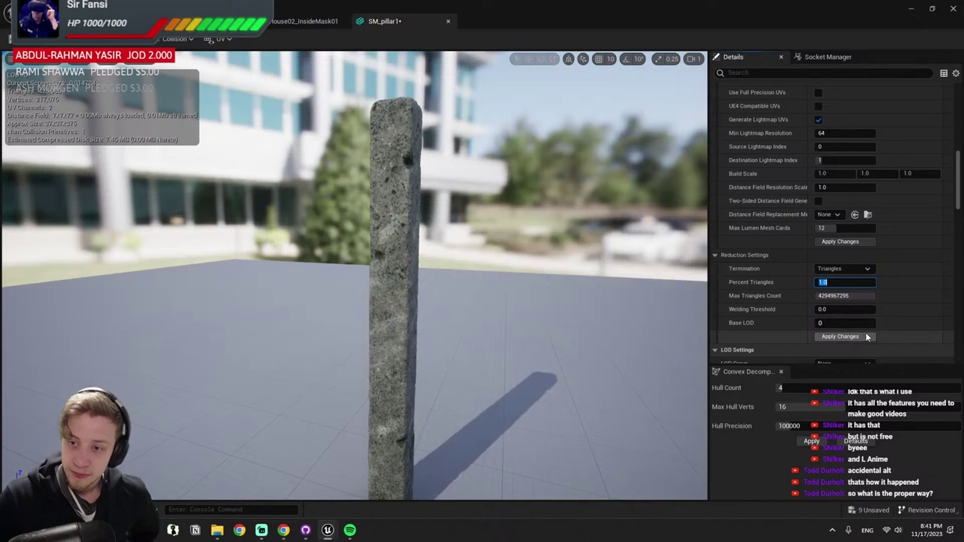
Apply the reduction settings to the pillar mesh
left_click(867, 337)
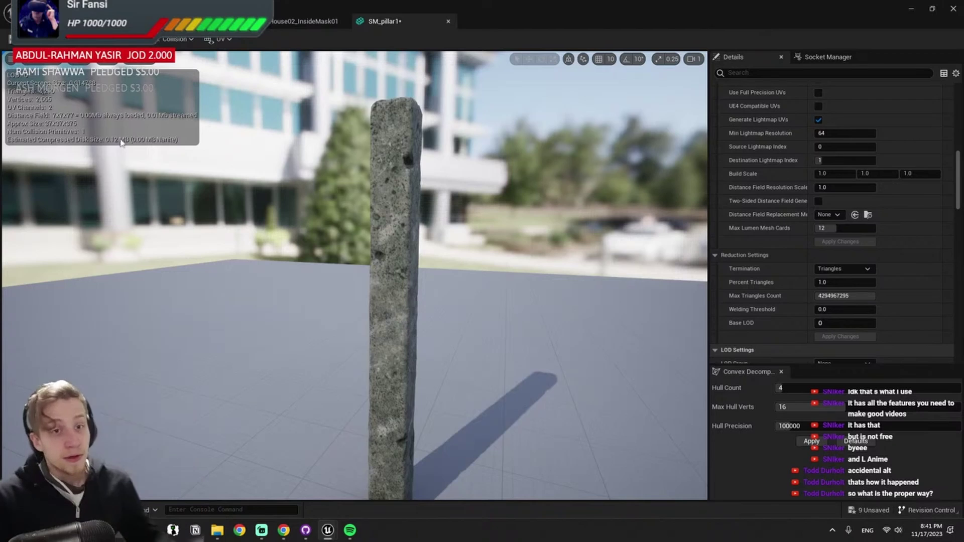
scroll(44, 99, "up", 3)
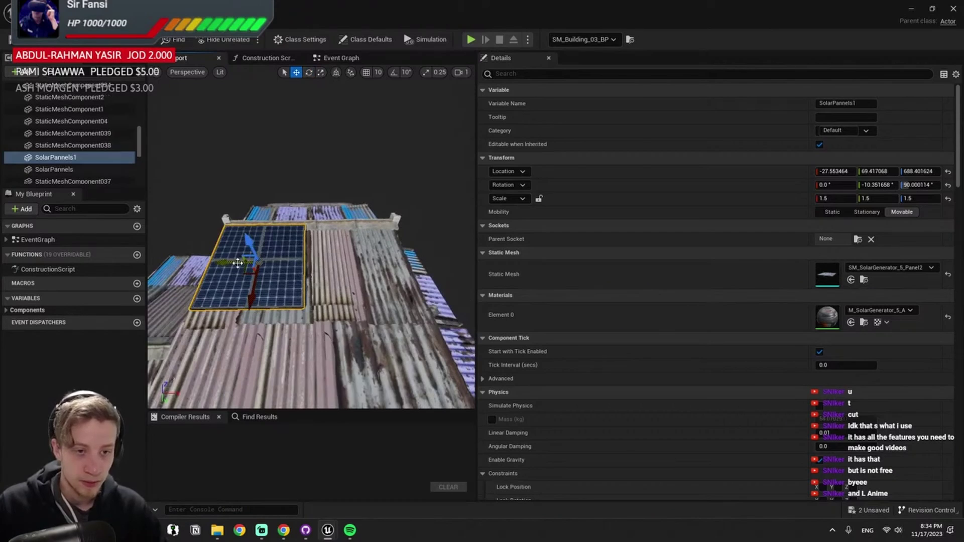
Place the duplicated solar panel beside the original on the sloped upper roof and nudge the original sideways
left_click_drag(311, 276, 335, 277)
left_click(282, 272)
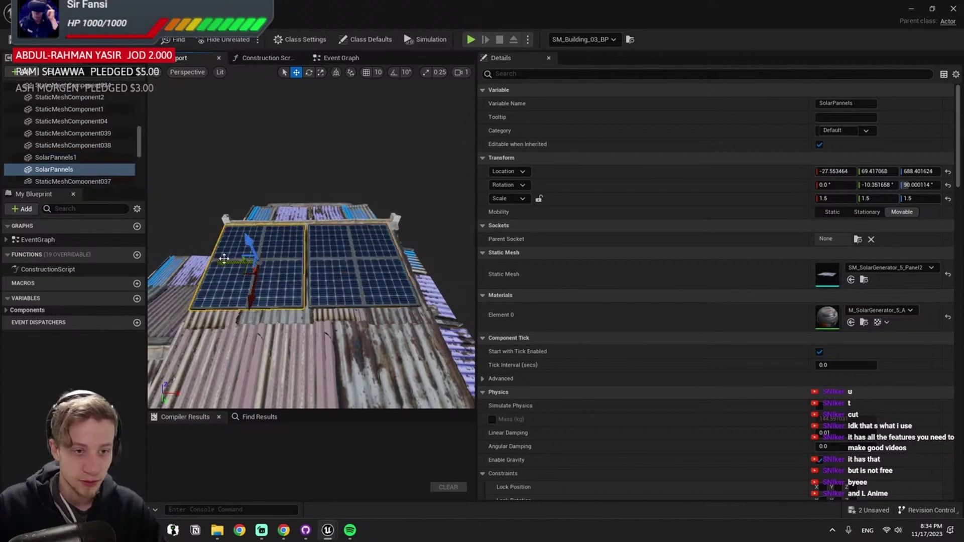
left_click_drag(224, 261, 227, 262)
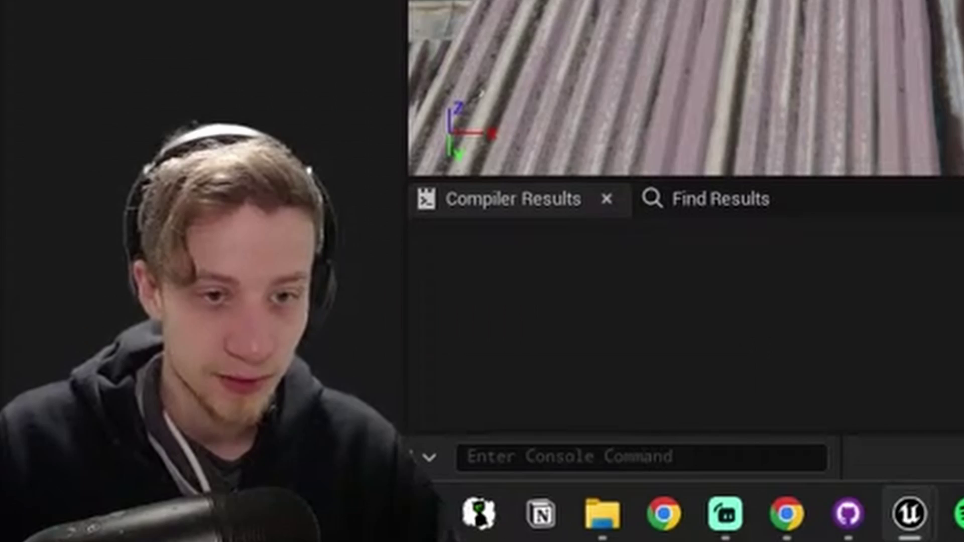
left_click_drag(353, 109, 351, 110)
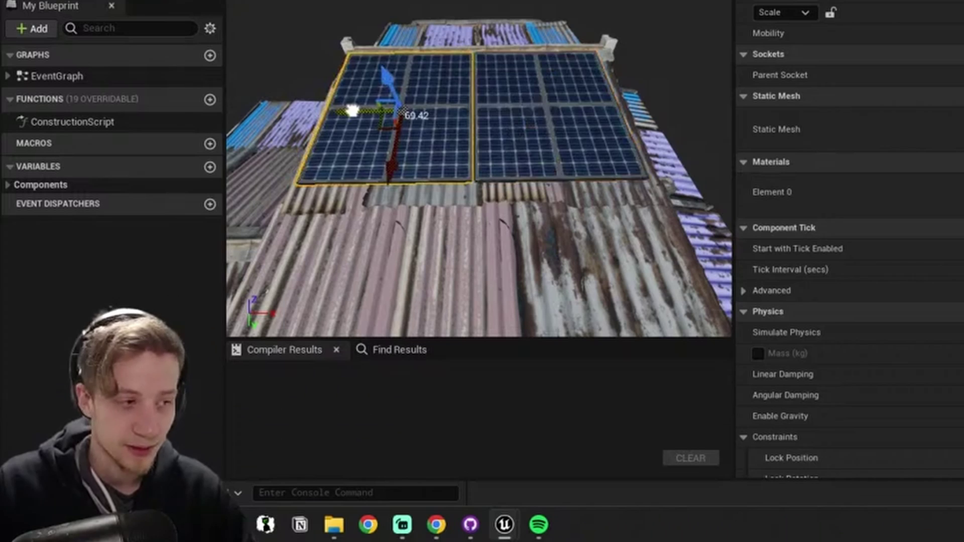
Nudge the two selected solar panels, SolarPannels3 and SolarPannels4, along the upper roof to align them with the others
left_click(538, 129)
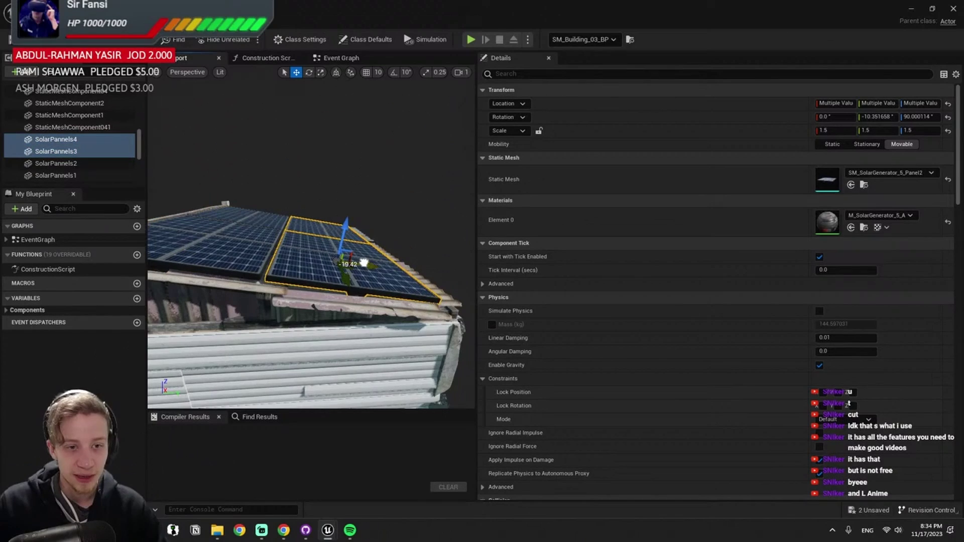
left_click_drag(363, 263, 361, 261)
right_click_drag(362, 261, 201, 316)
Select all four solar panels on the upper roof and shift them slightly down the slope
left_click(271, 149)
left_click(364, 156)
left_click(360, 231, "ctrl")
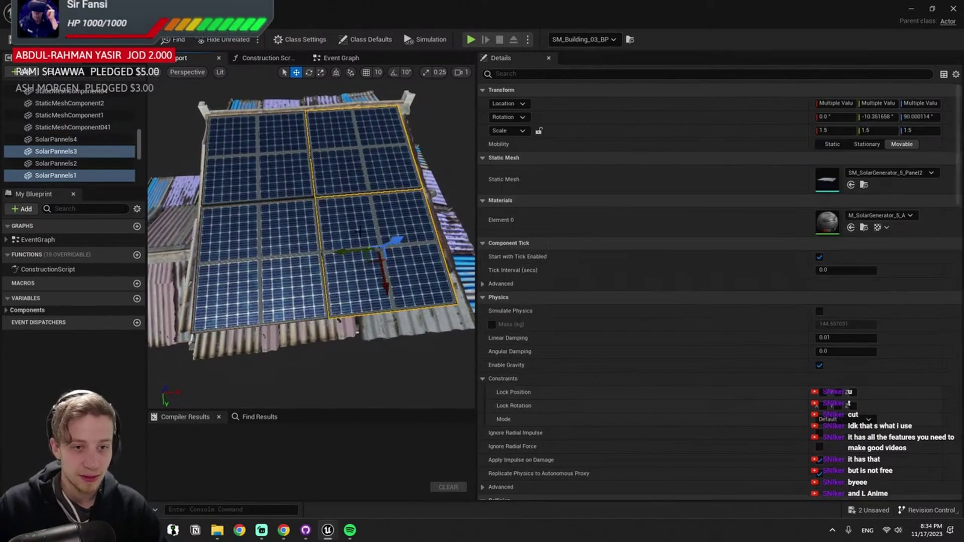
left_click(303, 241, "ctrl")
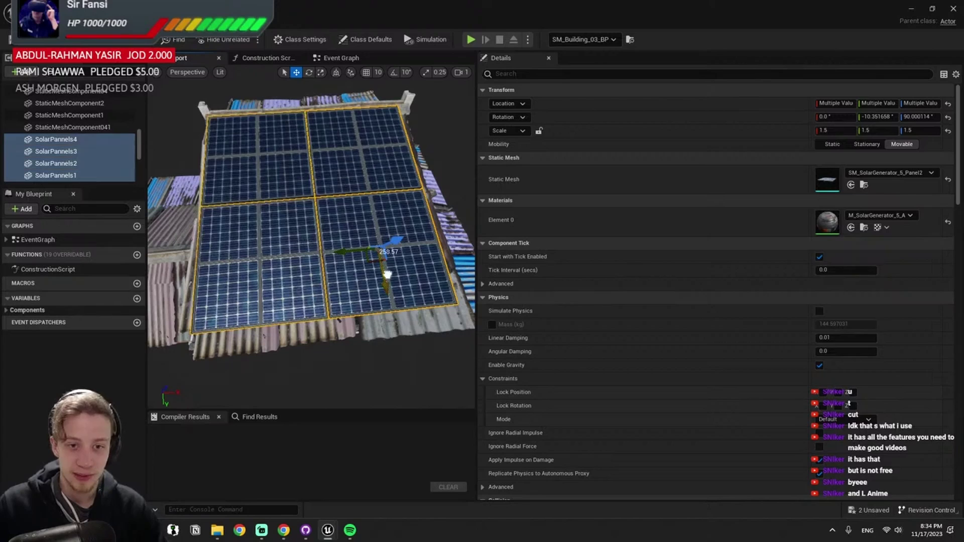
left_click_drag(387, 274, 389, 280)
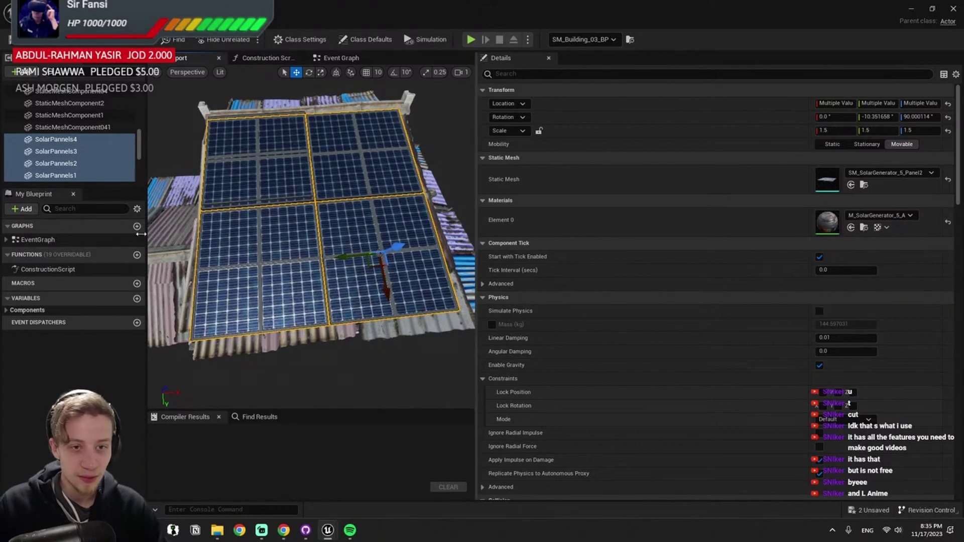
Slide the SolarPannels panel slightly along the roof slope to about Y 81.5, Z 686.2
right_click_drag(321, 201, 391, 176)
left_click(310, 173)
left_click_drag(349, 109, 349, 103)
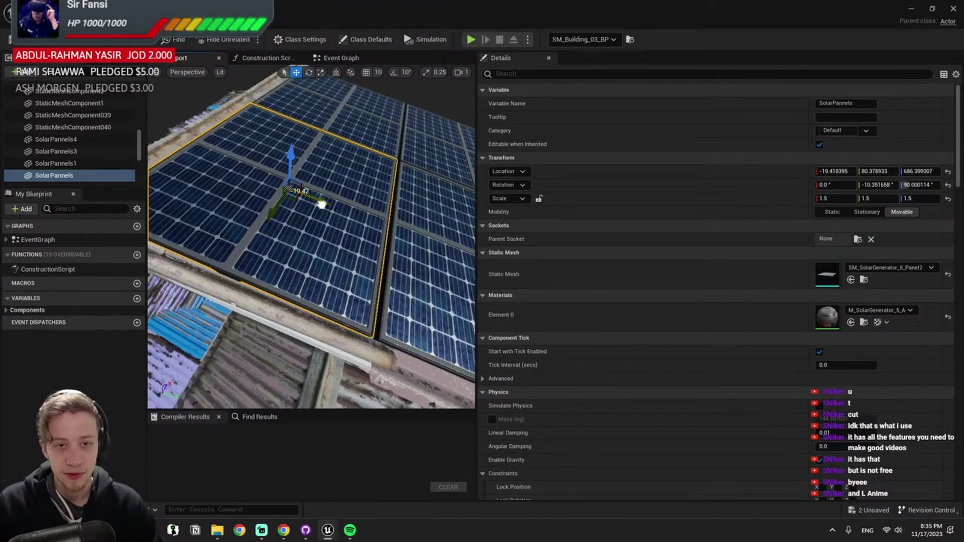
left_click_drag(323, 205, 320, 204)
right_click_drag(324, 202, 291, 211)
Examine the building's cladding wall, brick parapet, tin roofs and concrete floor pieces from above and below
left_click(336, 194)
left_click(351, 218)
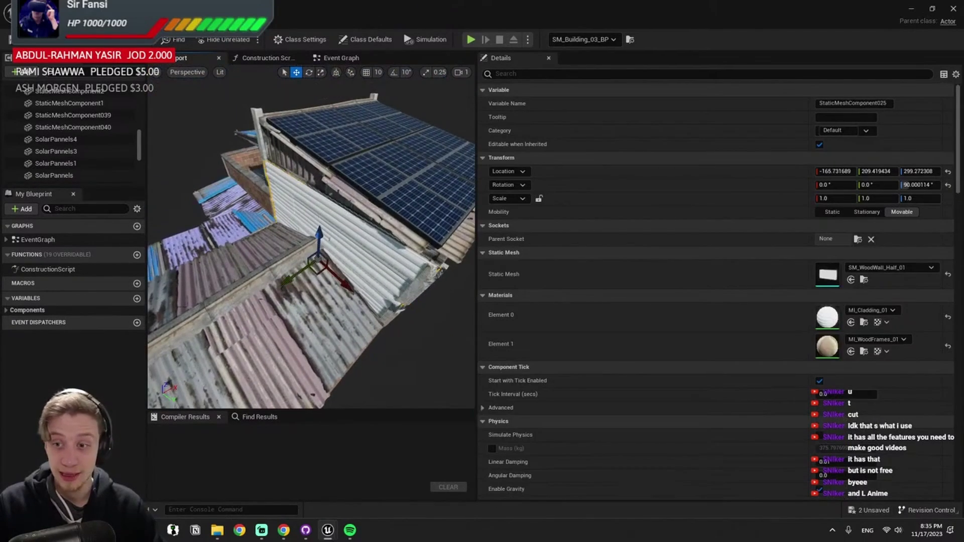
right_click_drag(351, 218, 427, 199)
left_click(260, 196)
left_click_drag(334, 220, 349, 239, "alt")
left_click(349, 239)
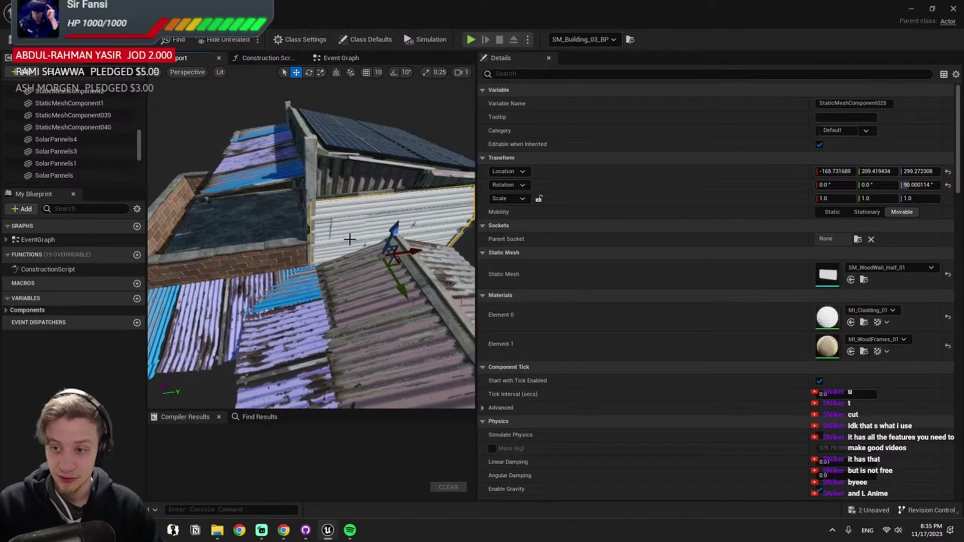
left_click(197, 252)
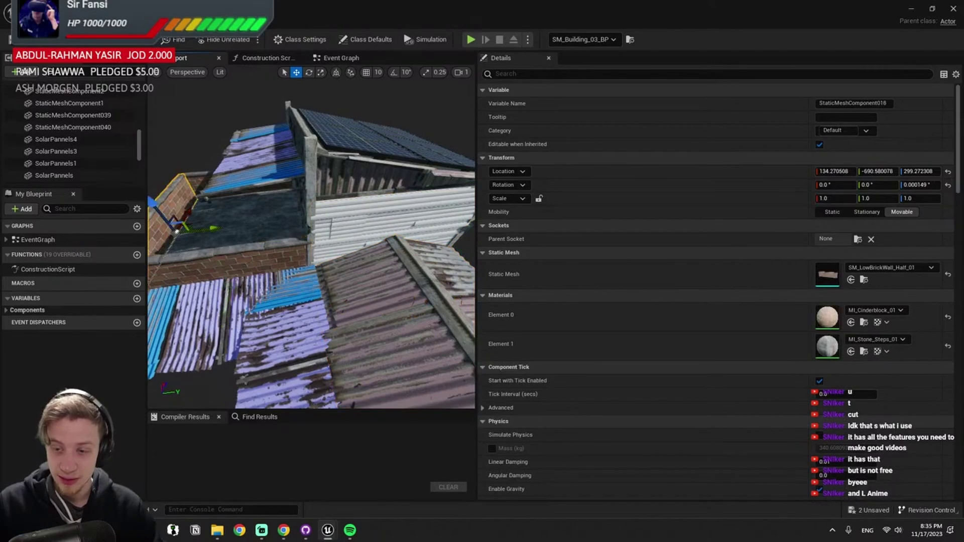
right_click_drag(221, 249, 196, 247)
left_click(276, 221)
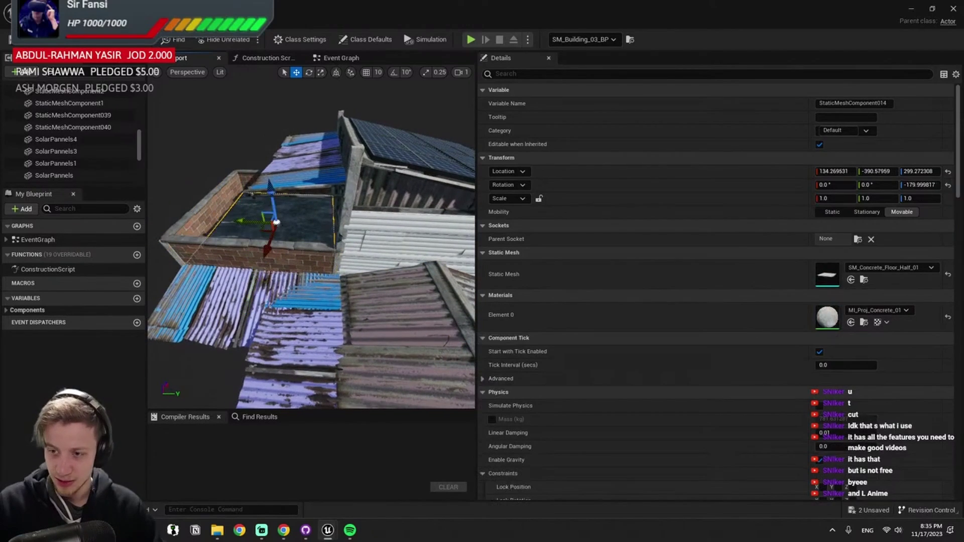
left_click(228, 298)
left_click(295, 331)
right_click_drag(295, 332, 372, 357)
left_click(298, 155)
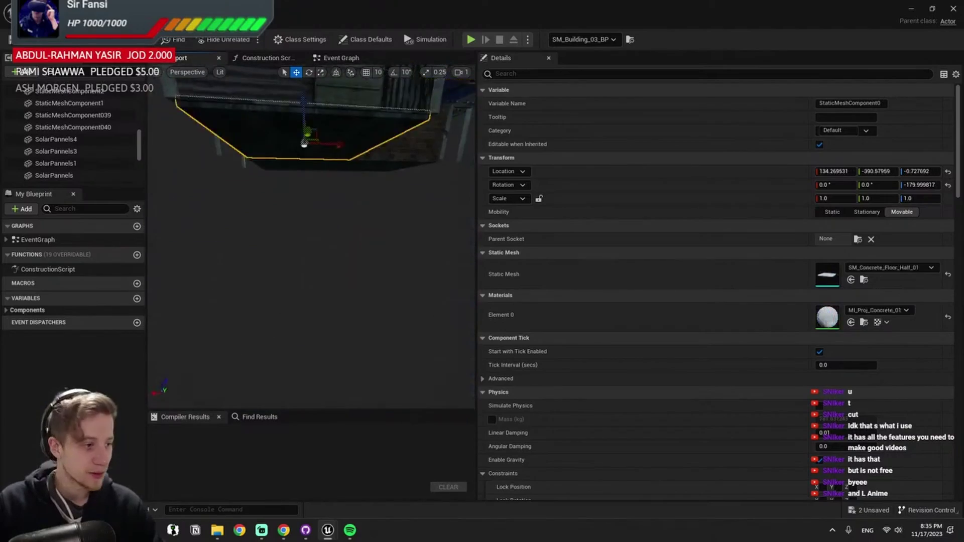
key("e")
right_click_drag(301, 148, 351, 226)
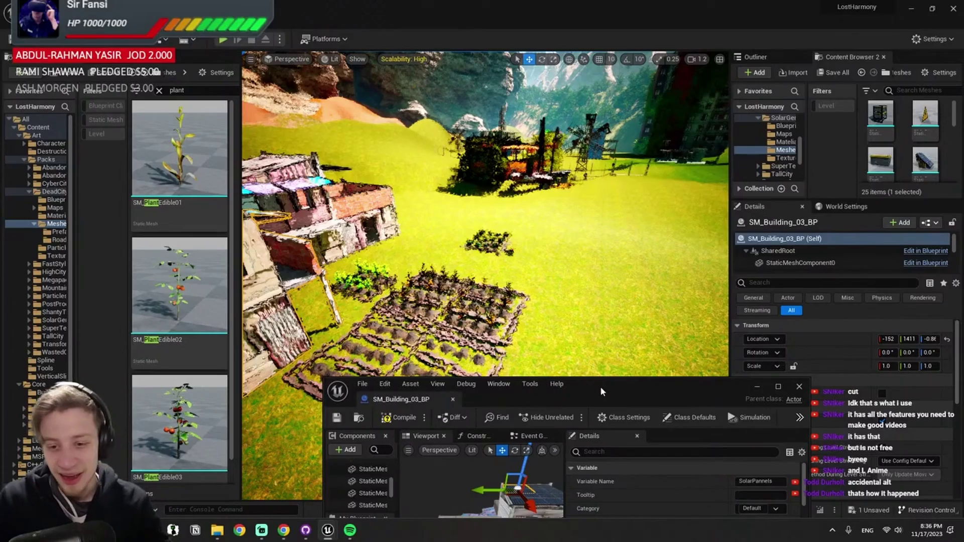
Enlarge the SM_Building_03_BP editor and its viewport, and compile the blueprint
double_click(601, 387)
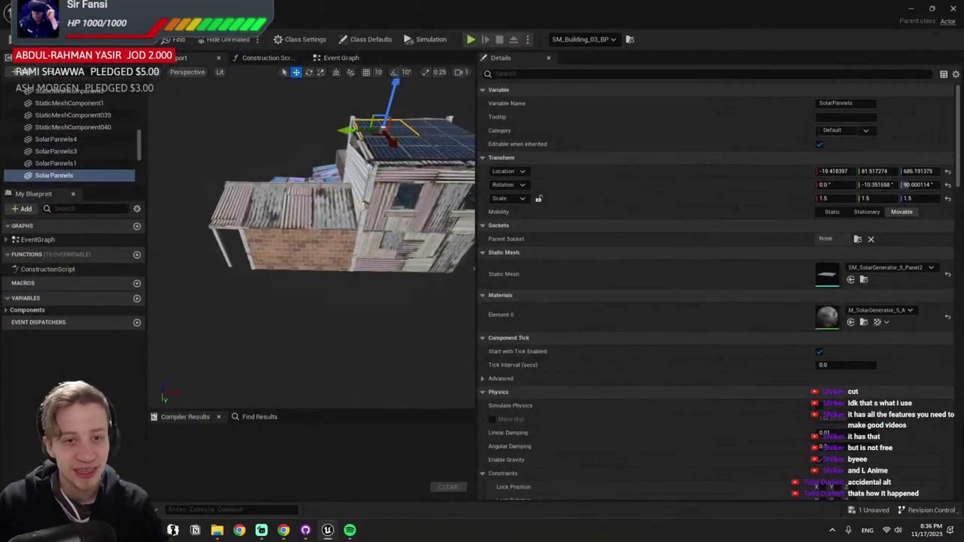
right_click_drag(261, 216, 273, 216)
right_click_drag(381, 220, 468, 222)
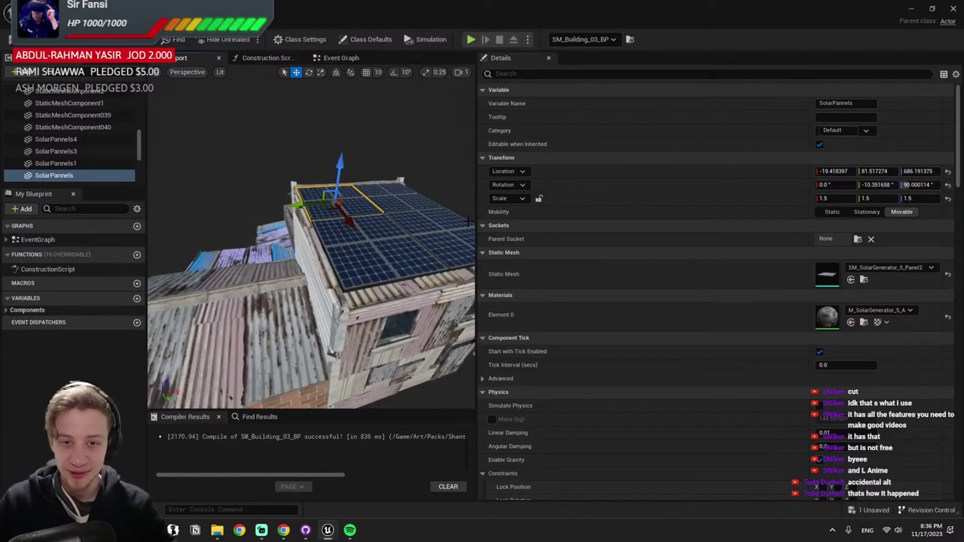
left_click_drag(475, 220, 760, 171)
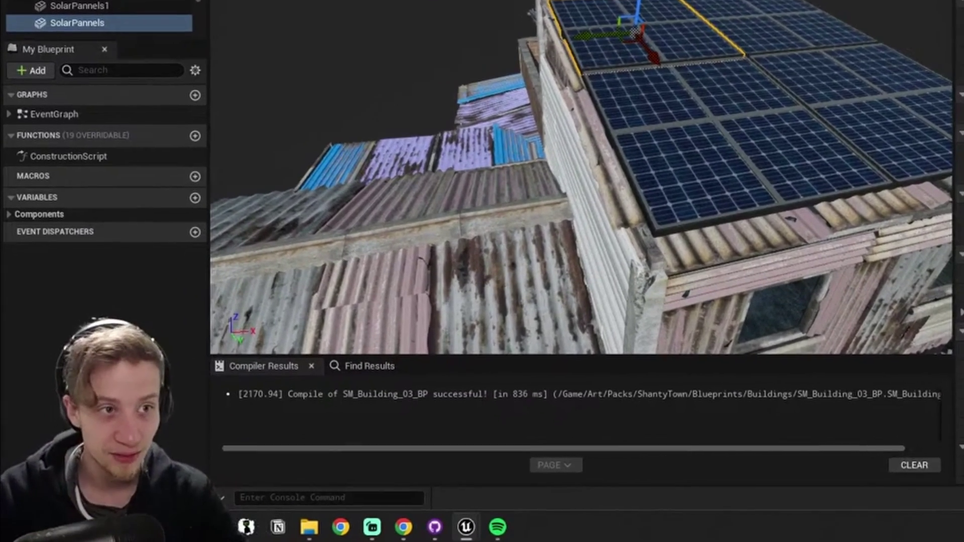
key("F7")
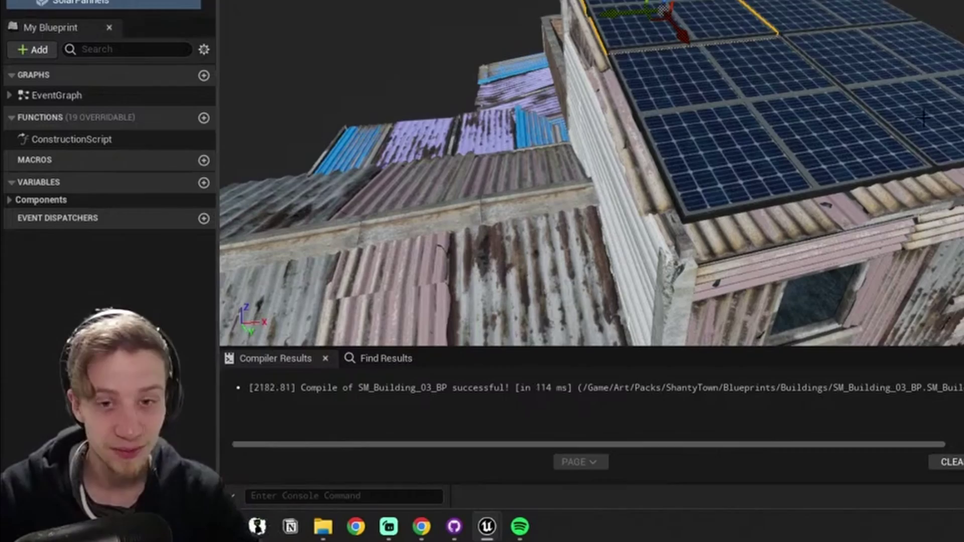
Select the four solar panels on the upper roof together
left_click(798, 118)
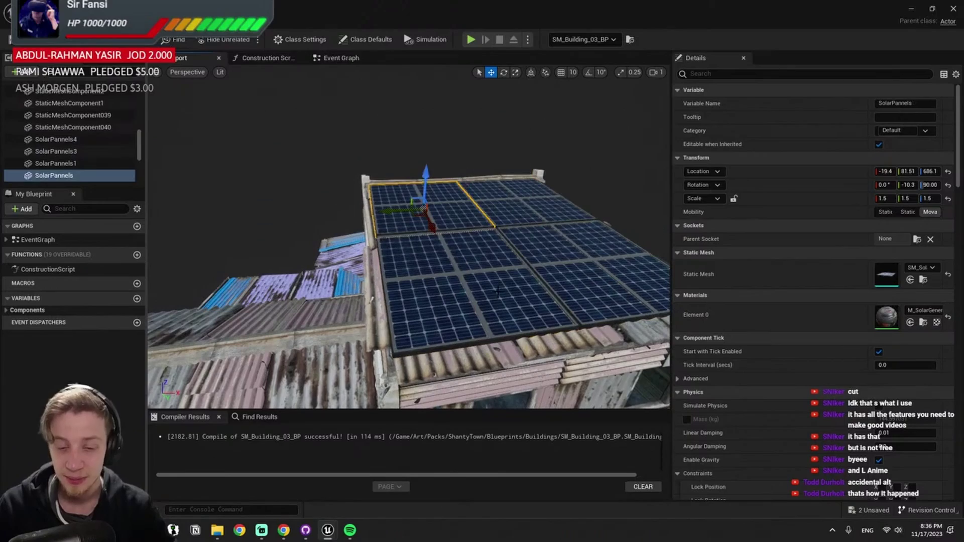
left_click(535, 275)
left_click(536, 261, "ctrl")
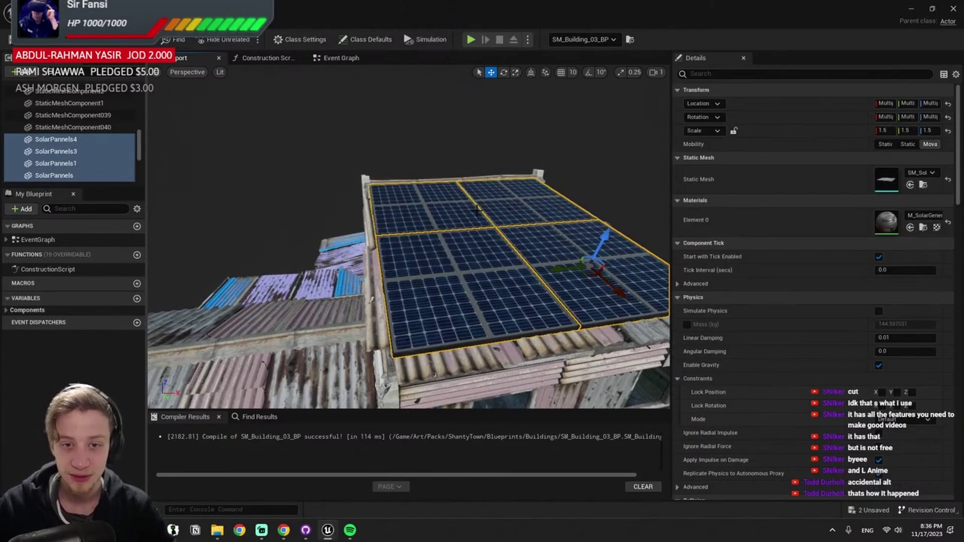
right_click_drag(478, 209, 640, 256)
Pick the two copied panels on one half of the upper roof and undo the last component change
left_click(424, 212)
left_click(420, 176, "ctrl")
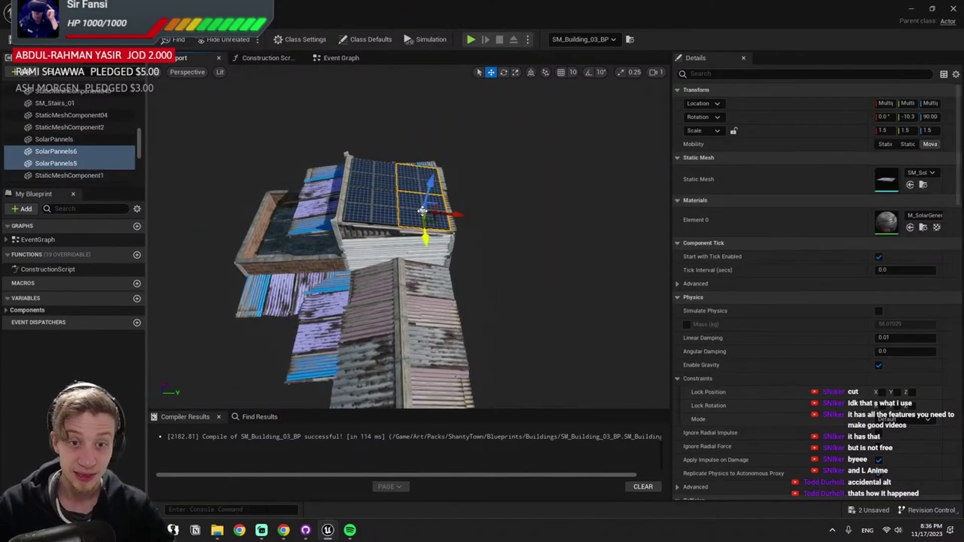
key("ctrl+z")
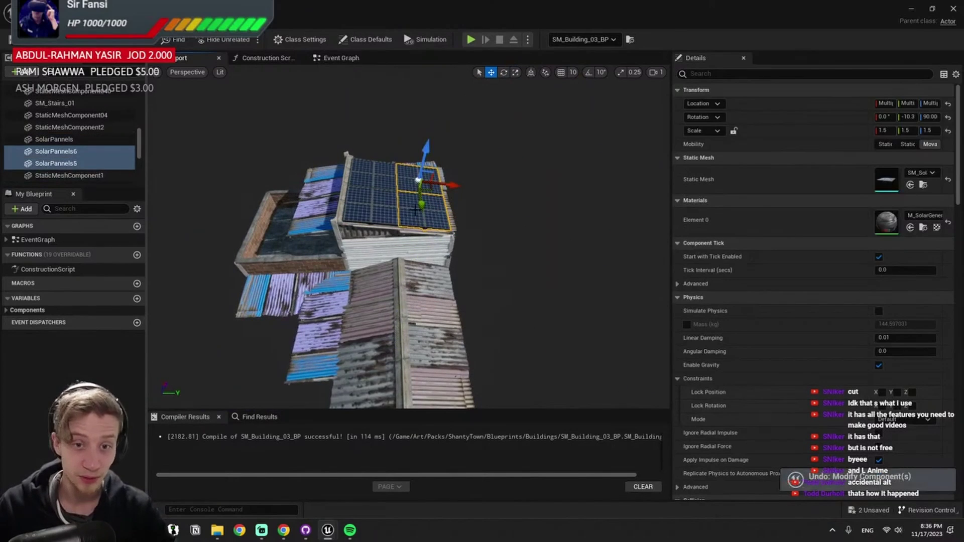
Turn off Cast Shadow for the four solar panels on the upper roof
right_click_drag(467, 334, 467, 251)
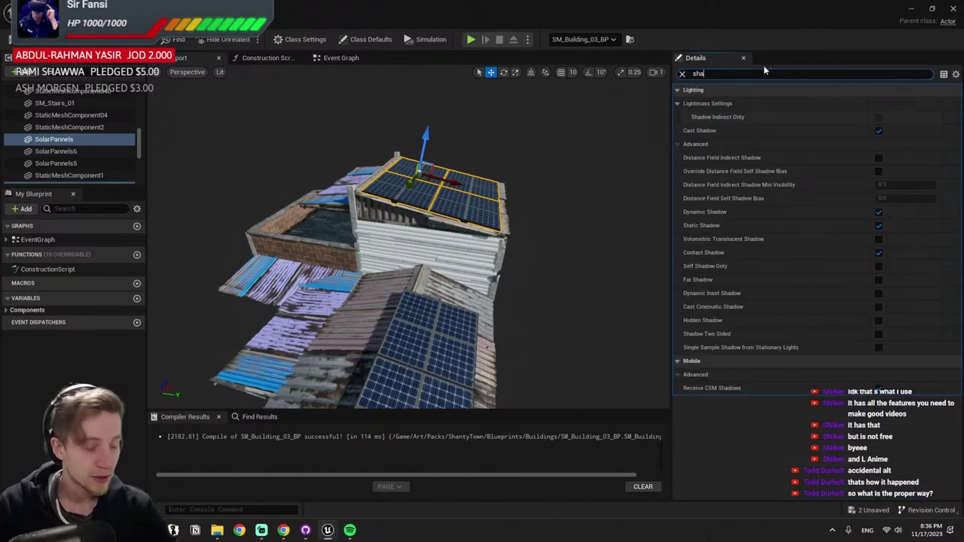
left_click(879, 131)
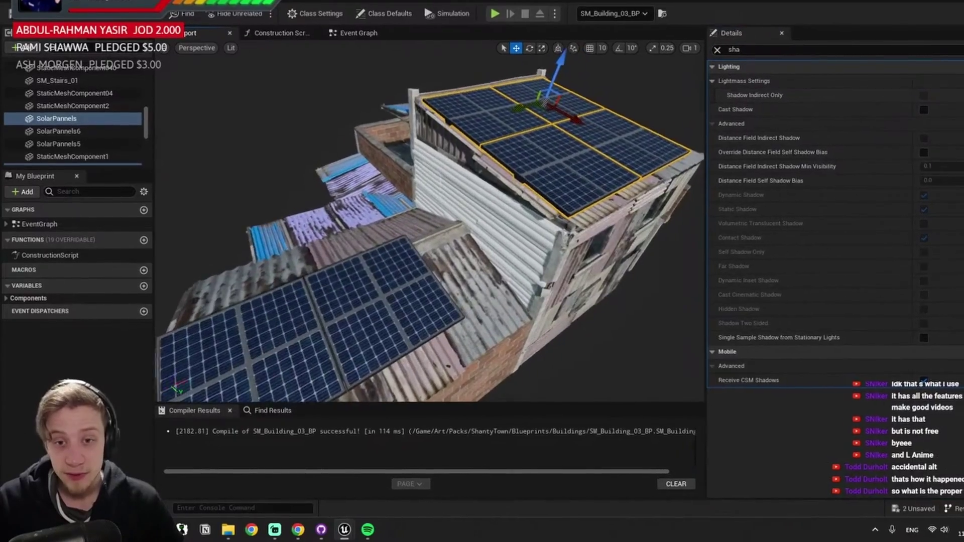
right_click_drag(431, 226, 467, 228)
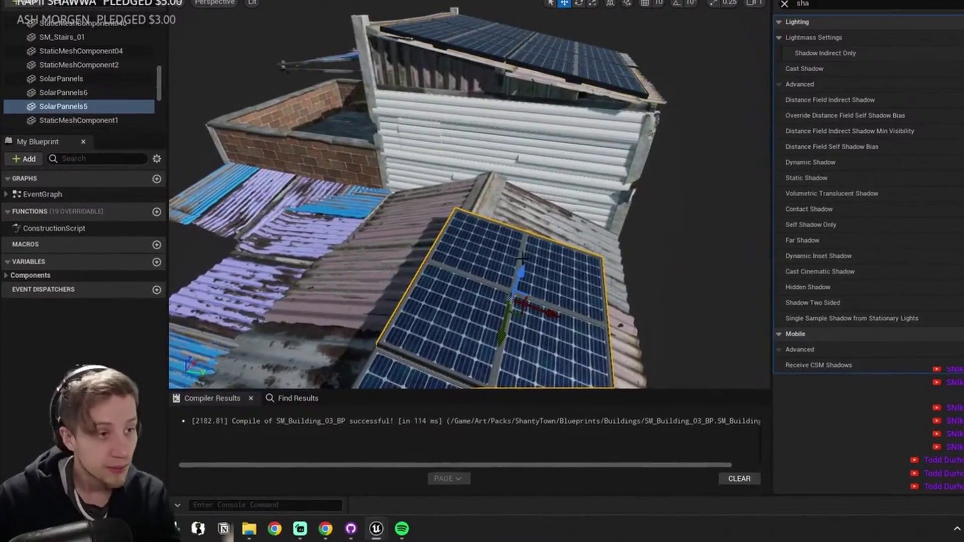
Select both solar panels on the lower roof, move them away from the ridge and adjust their rotation to the slope
left_click(503, 280)
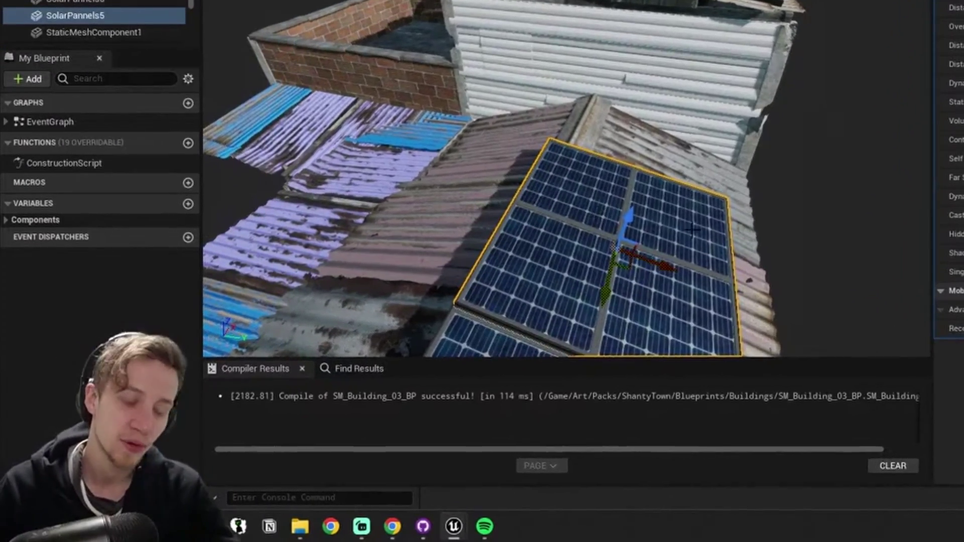
right_click_drag(617, 269, 618, 331)
right_click_drag(648, 226, 647, 231)
left_click(648, 226)
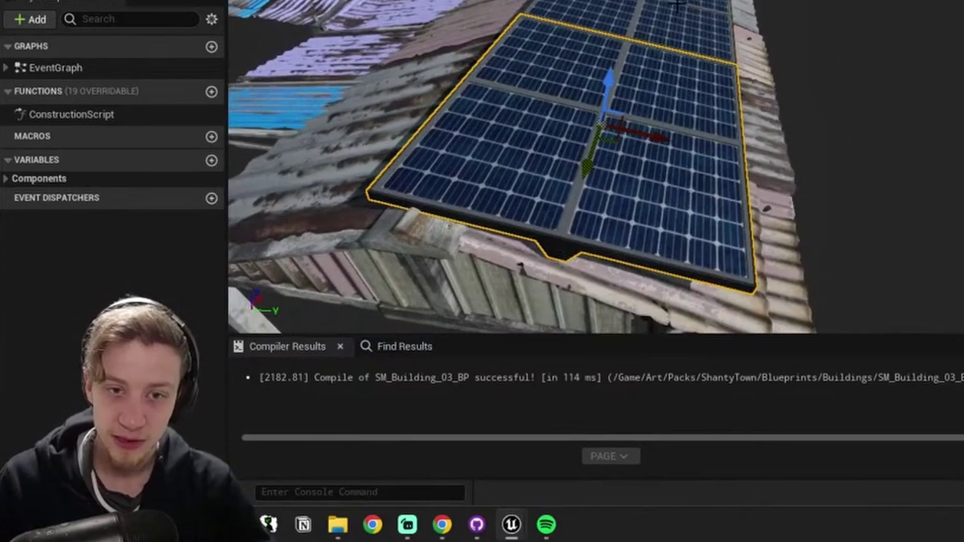
left_click(638, 54, "ctrl")
left_click_drag(715, 7, 767, 35)
key("e")
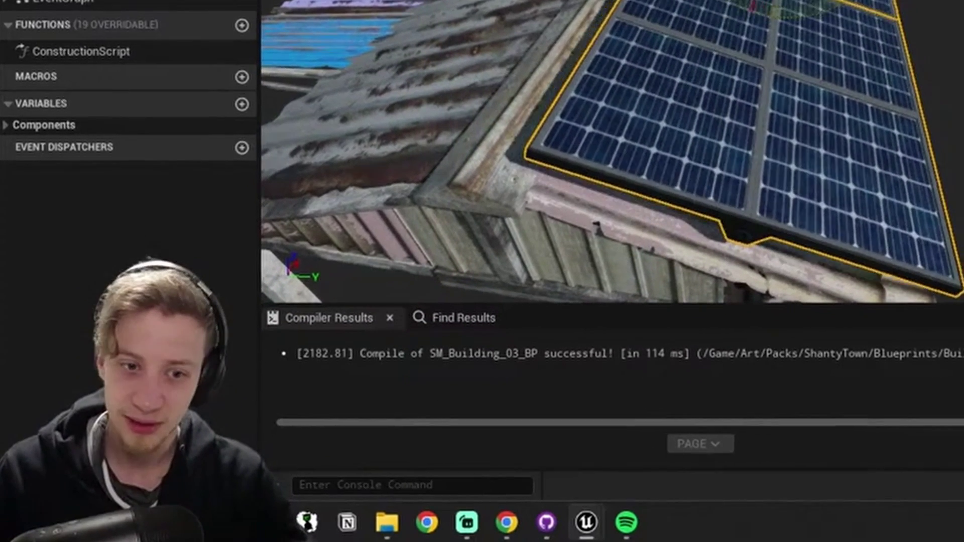
left_click_drag(741, 2, 723, 2)
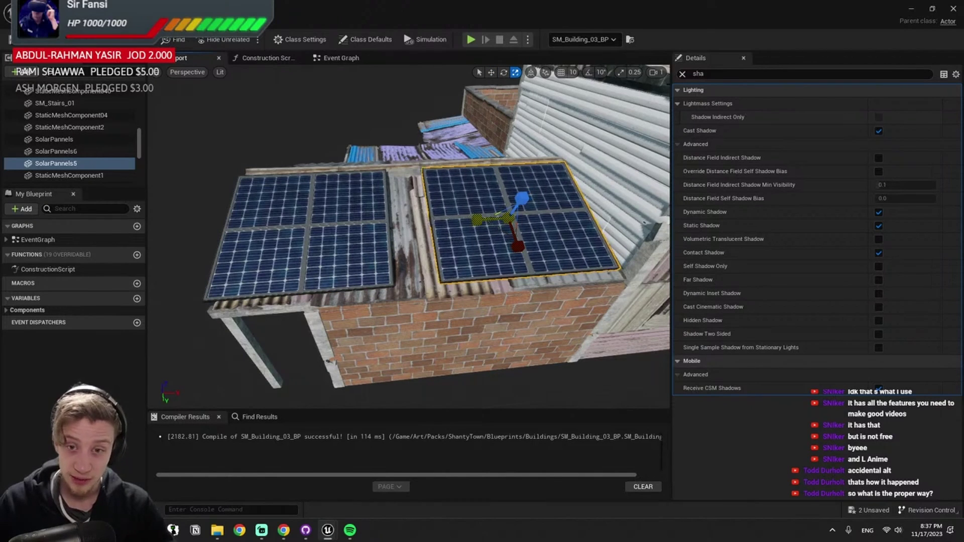
Bring the two lower-roof panels closer together and slightly widen the panel nearest the white wall
left_click(298, 231, "ctrl")
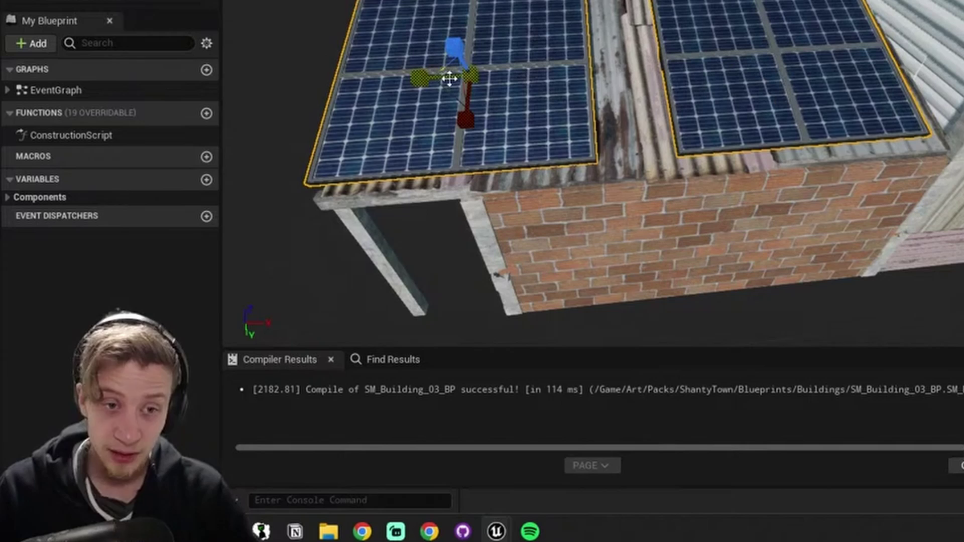
left_click_drag(416, 77, 456, 94)
left_click(737, 72)
left_click_drag(721, 63, 708, 63)
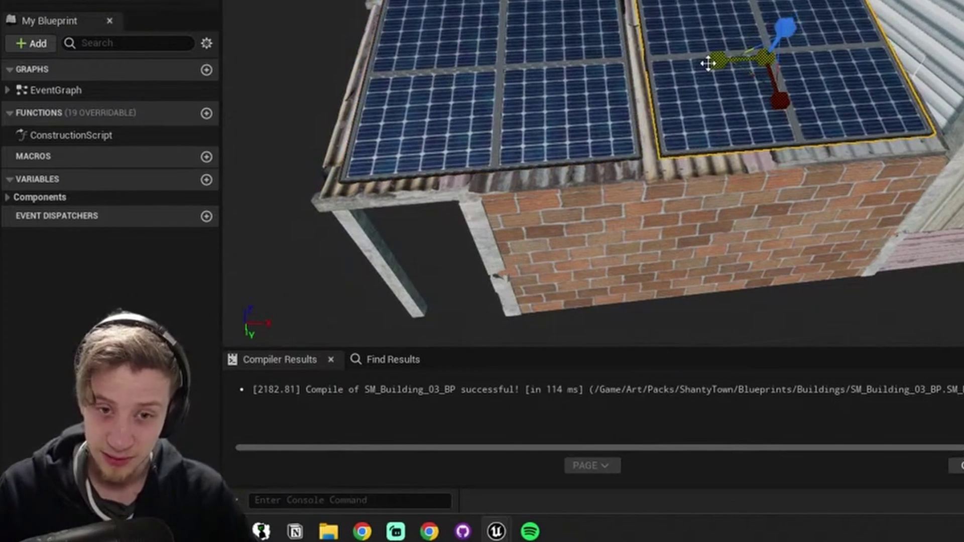
Fine-tune each lower-roof solar panel so the remaining gap between them is narrow and even
left_click(517, 64)
left_click_drag(459, 76, 461, 78)
left_click(790, 78)
left_click_drag(742, 60, 737, 59)
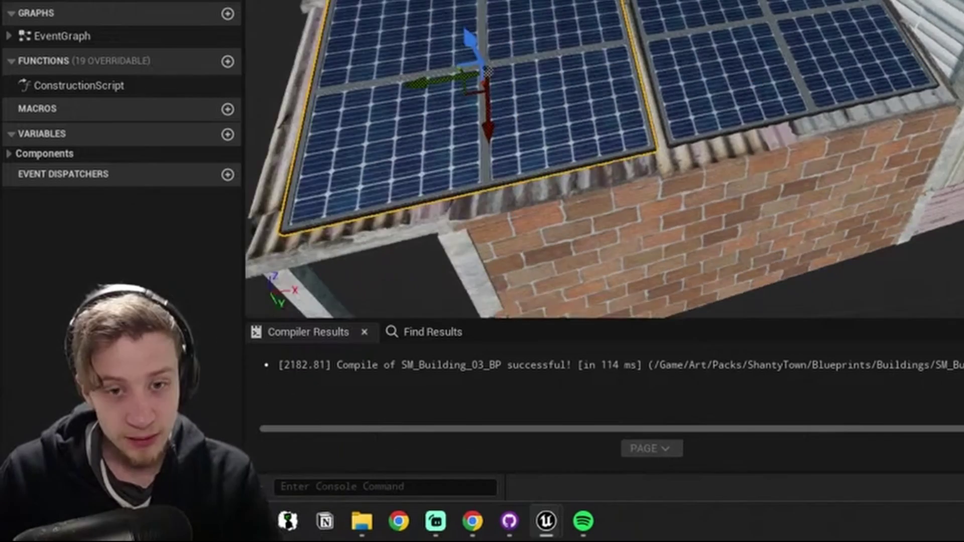
right_click_drag(675, 36, 703, 31)
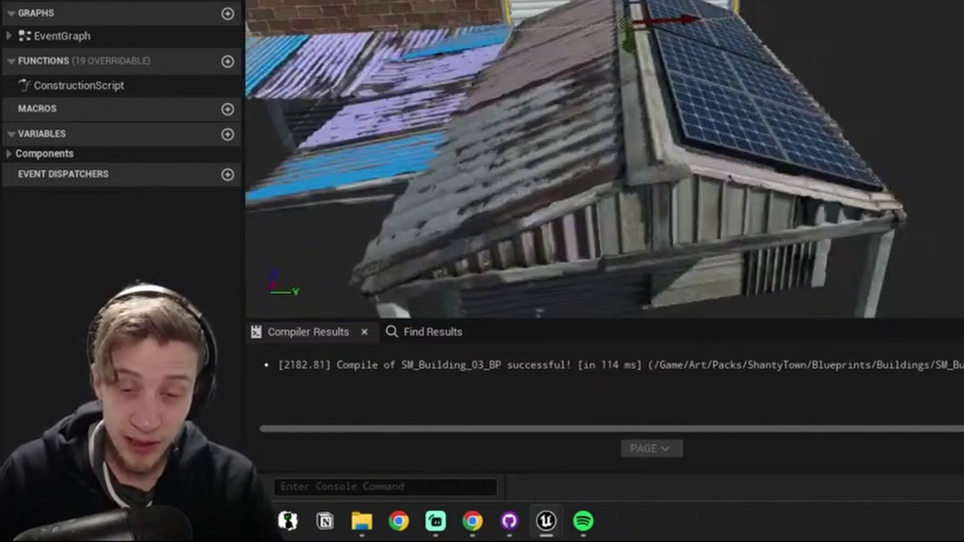
Locate the selected solar panel's material M_SolarGenerator_5_A in the content browser and open its material graph
right_click_drag(897, 58, 918, 56)
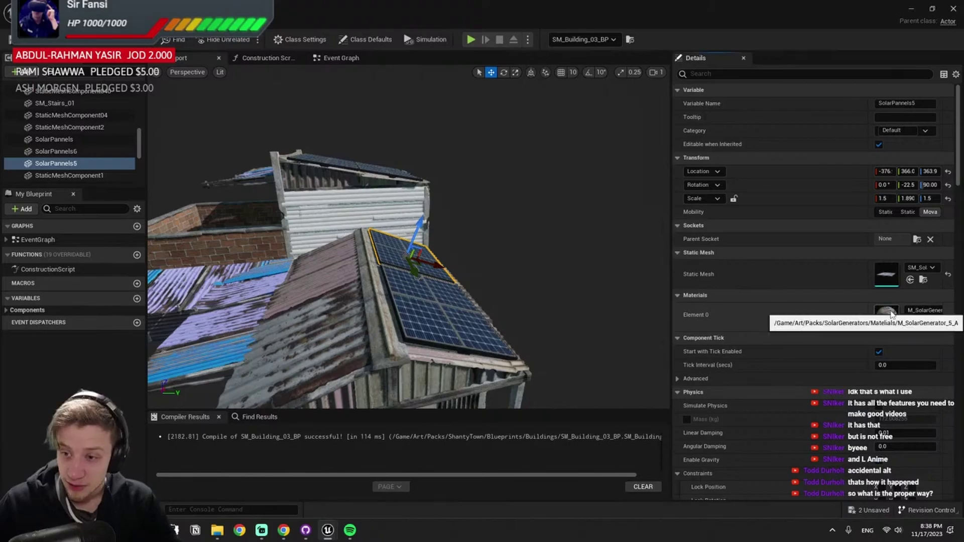
left_click(923, 324)
left_click_drag(485, 8, 376, 166)
double_click(882, 160)
left_click_drag(455, 190, 841, 309)
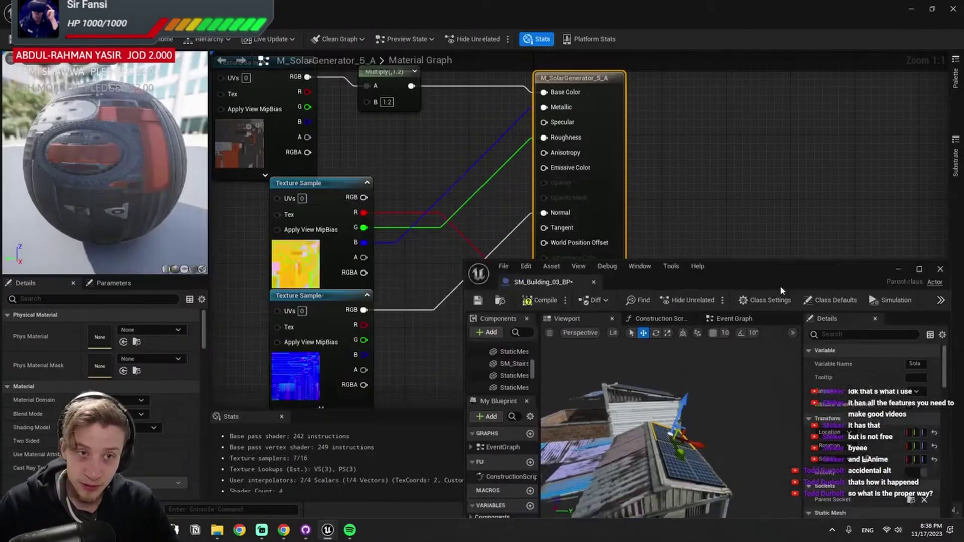
right_click_drag(433, 185, 483, 180)
left_click(956, 289)
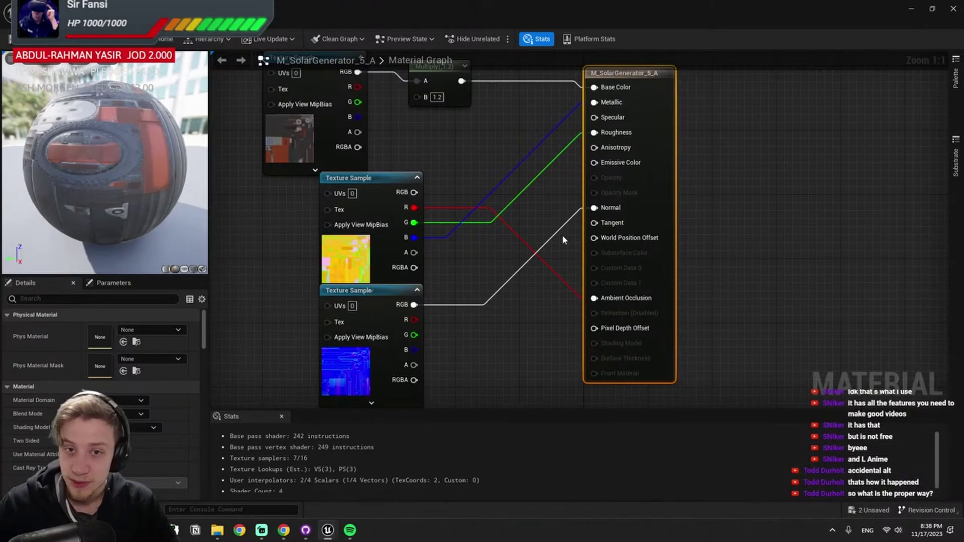
Move the base color texture sample clear of the two lower texture samples, select those two, and apply the material
right_click_drag(453, 236, 526, 294)
left_click_drag(358, 176, 319, 161)
right_click_drag(483, 220, 484, 158)
left_click_drag(578, 388, 570, 381)
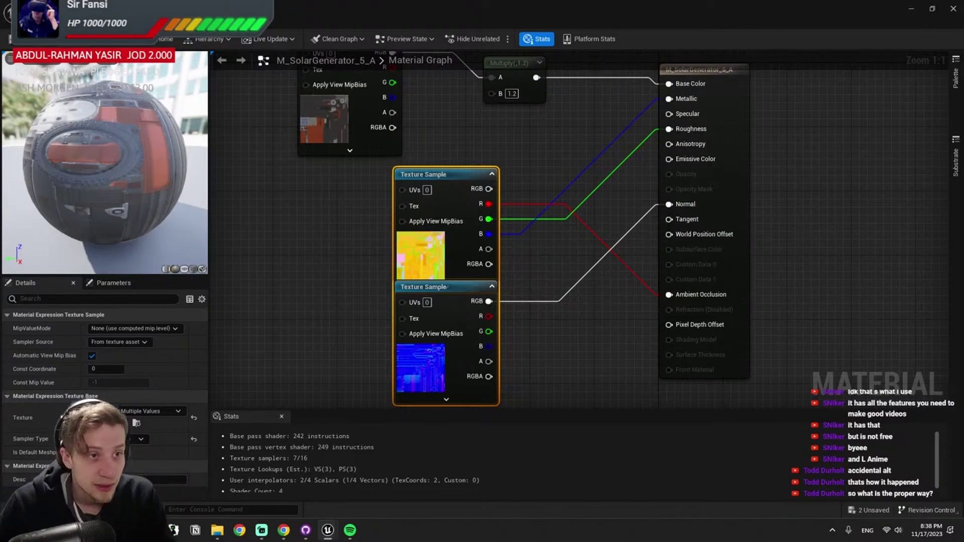
left_click(80, 42)
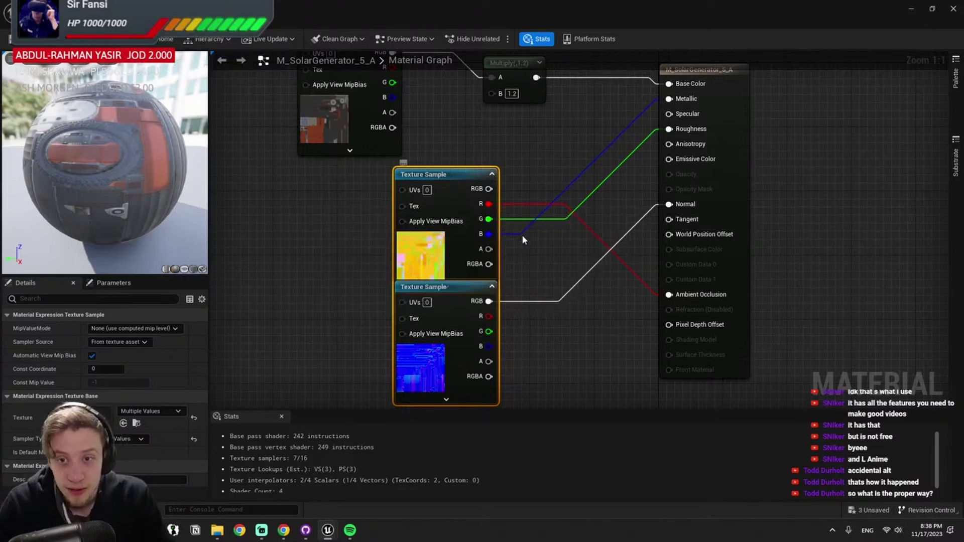
Nudge the base color texture sample slightly up and right, then select the Multiply node together with the material output node
scroll(504, 285, "down", 3)
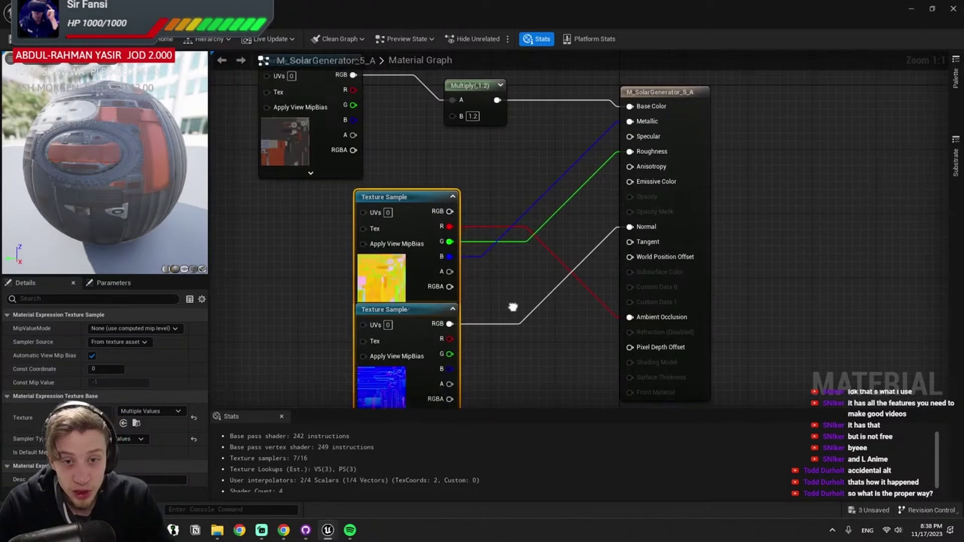
right_click_drag(402, 216, 378, 137)
left_click_drag(354, 136, 365, 125)
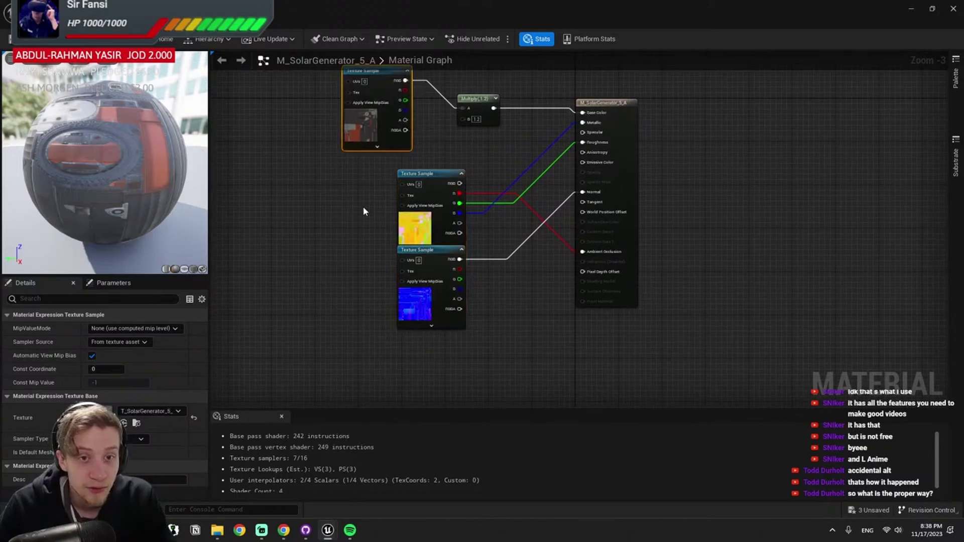
right_click_drag(532, 300, 502, 309)
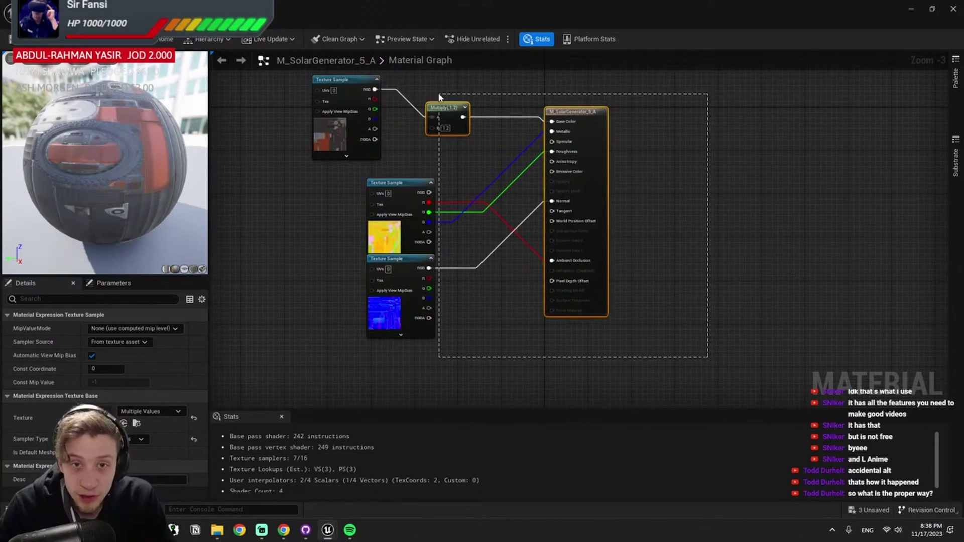
left_click_drag(440, 97, 461, 119)
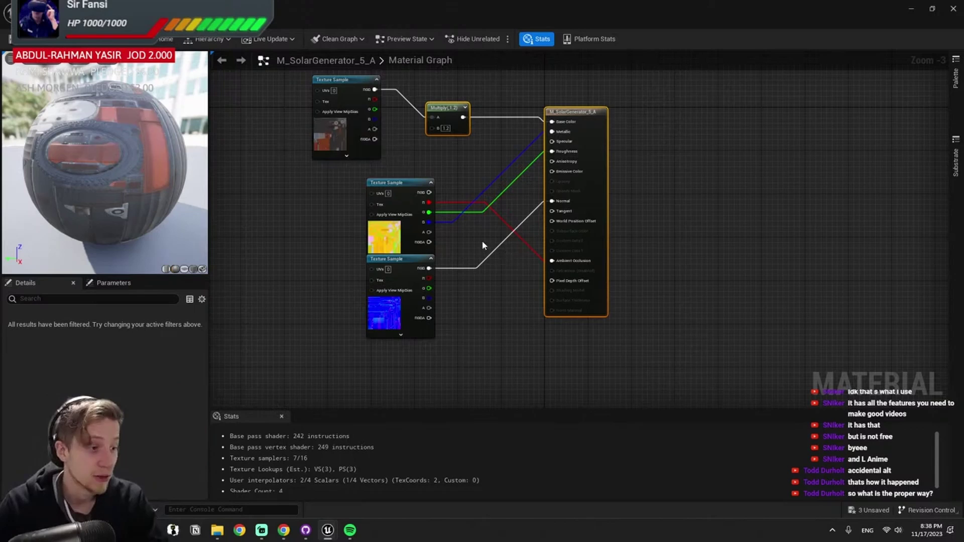
right_click_drag(528, 317, 432, 232)
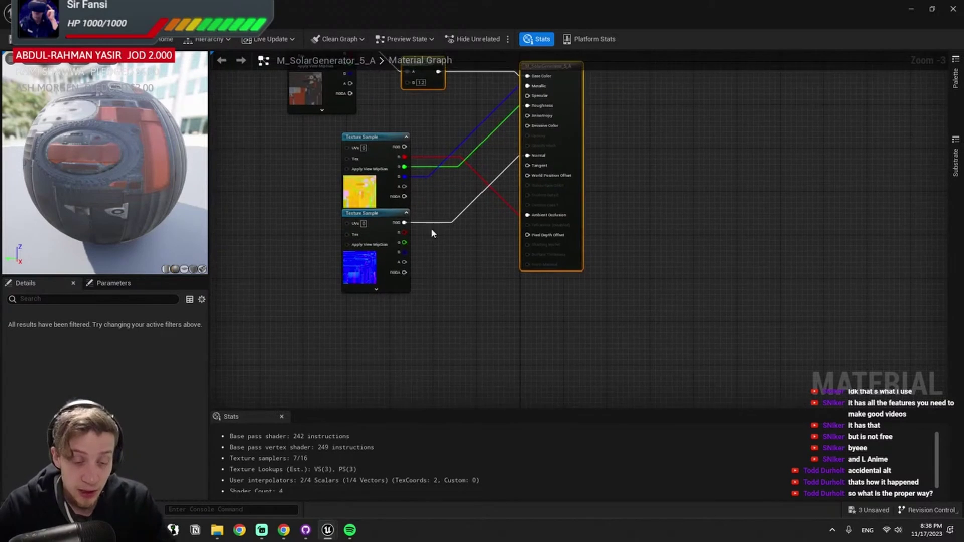
Compare the base pass shader and base pass vertex shader instruction counts in the material stats with the node graph
left_click(329, 437)
left_click(362, 448)
left_click(376, 440)
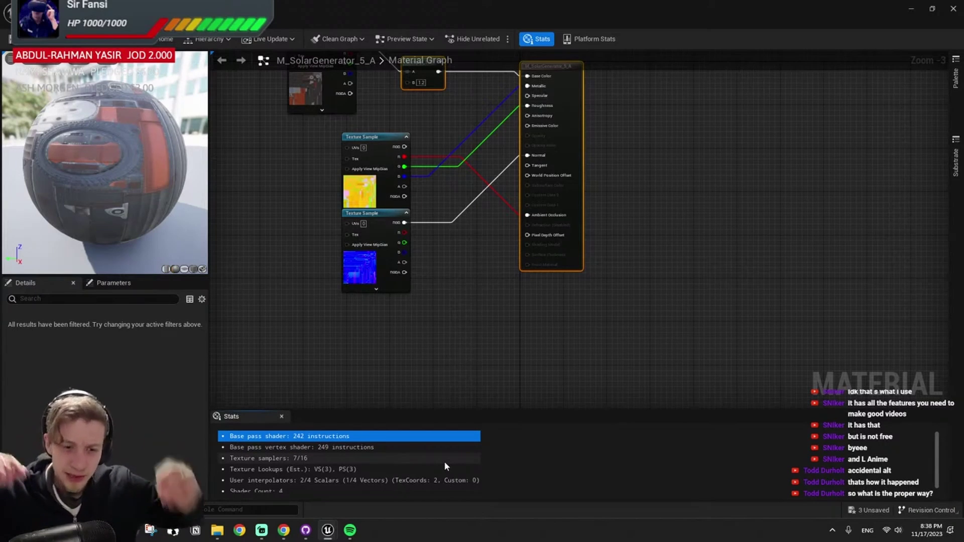
left_click(324, 447)
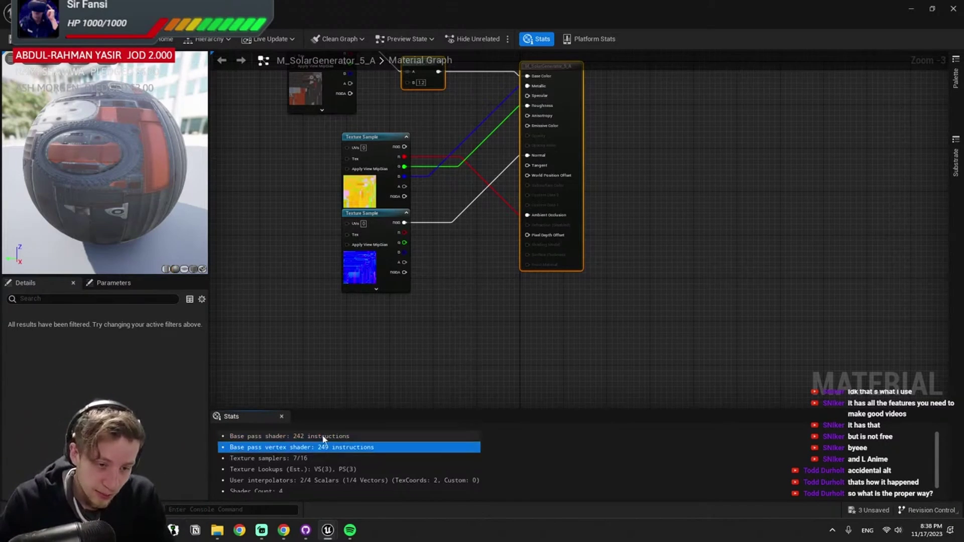
left_click(324, 439)
right_click_drag(441, 273, 432, 319)
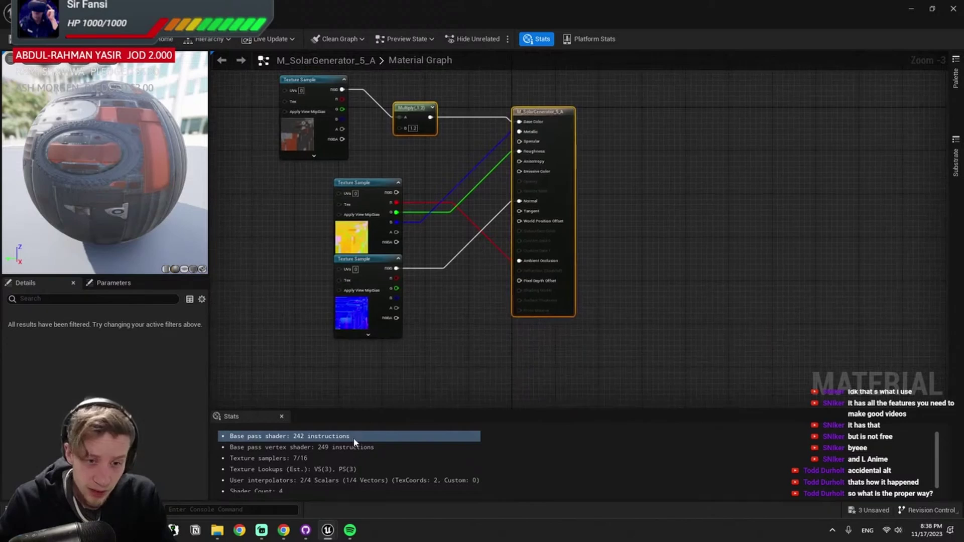
left_click(361, 447)
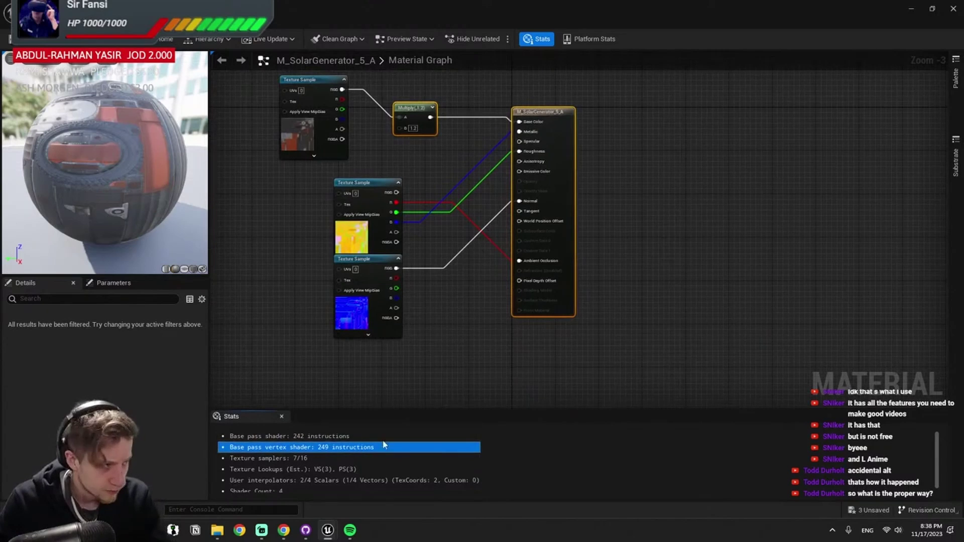
right_click_drag(435, 307, 431, 349)
Select the two lower texture samples, save the material and return to the level
left_click_drag(451, 215, 312, 391)
key("ctrl+s")
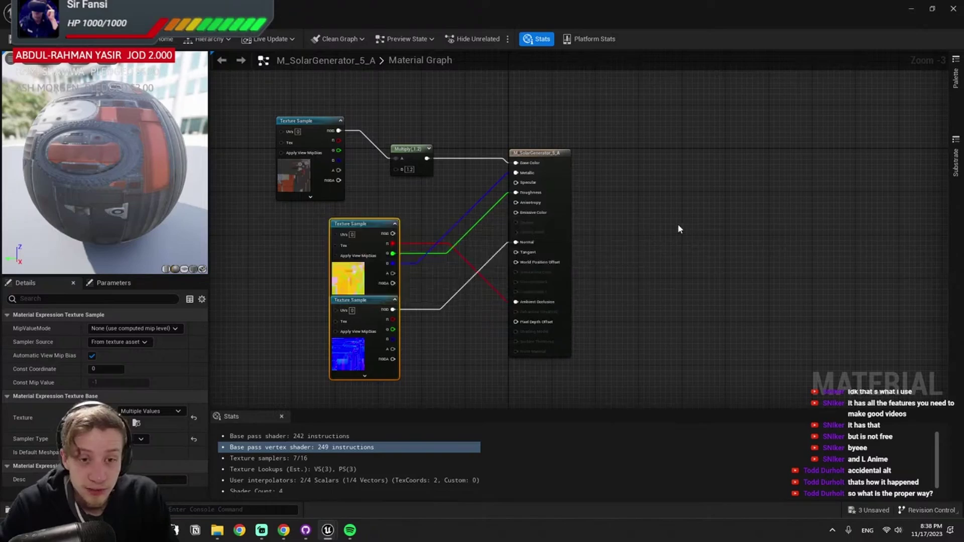
left_click(60, 22)
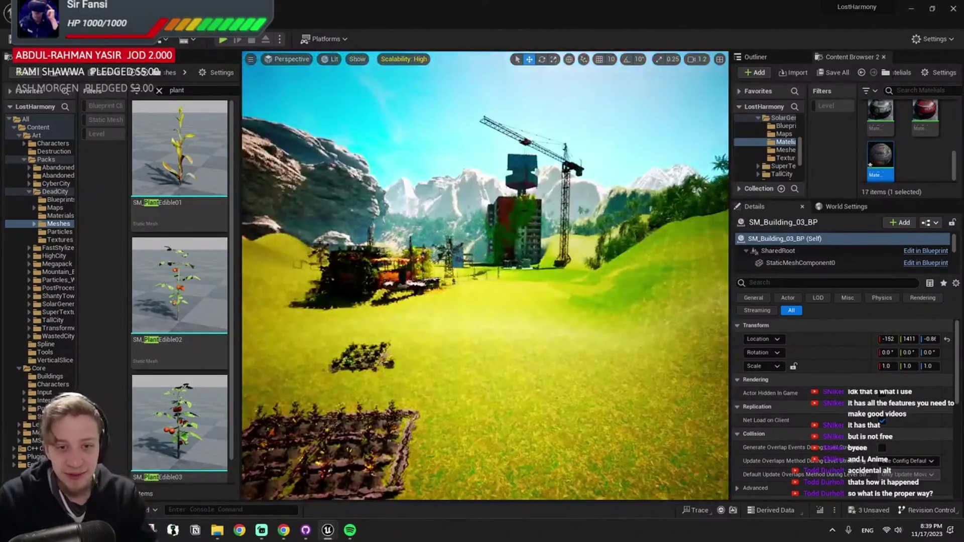
Select the BP_building8 construction structure in the level and open its blueprint, BP_building7, for editing
left_click(600, 255)
key("w")
right_click_drag(600, 254, 647, 306)
left_click(600, 256)
left_click(772, 58)
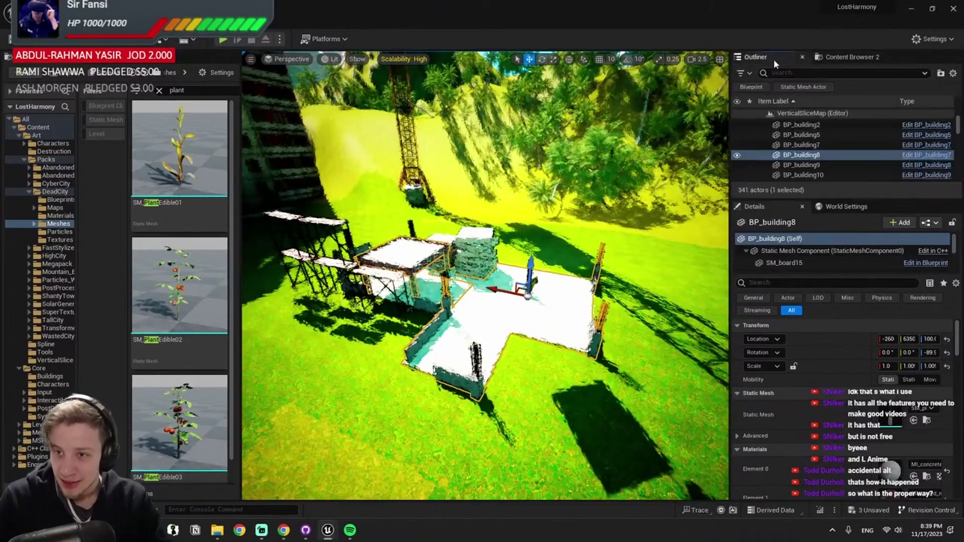
left_click(933, 157)
left_click_drag(858, 310, 515, 5)
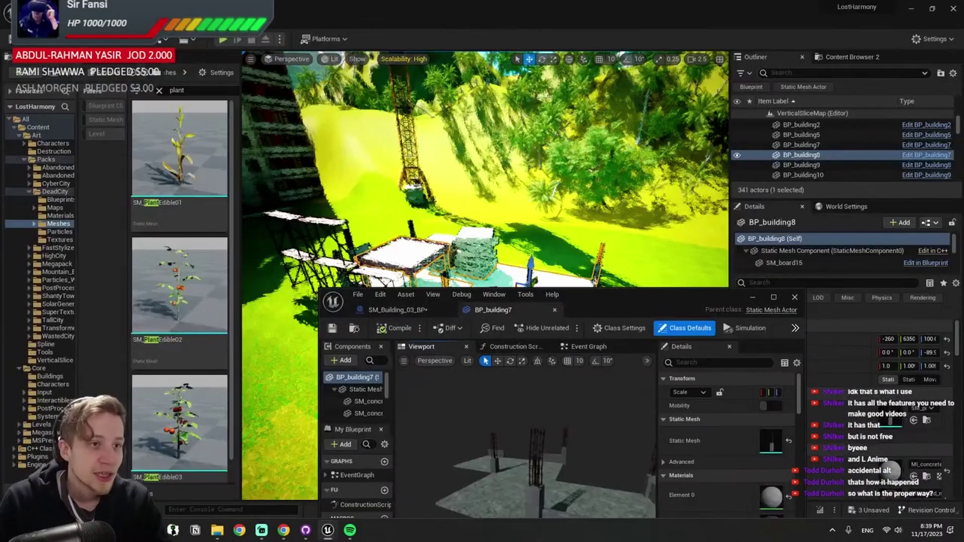
Open the Statistics audit for the level and refresh the Texture Stats
left_click(88, 8)
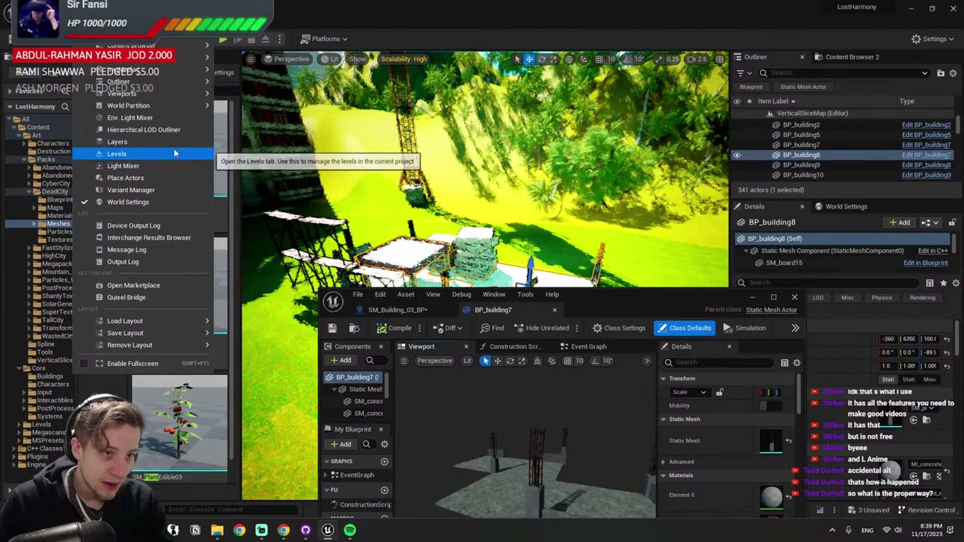
mouse_move(115, 11)
mouse_move(198, 251)
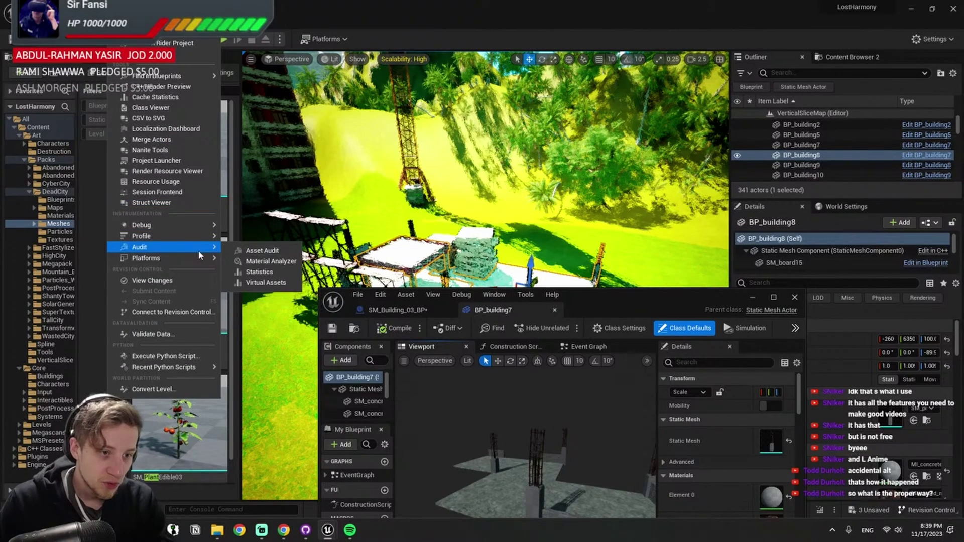
left_click(270, 277)
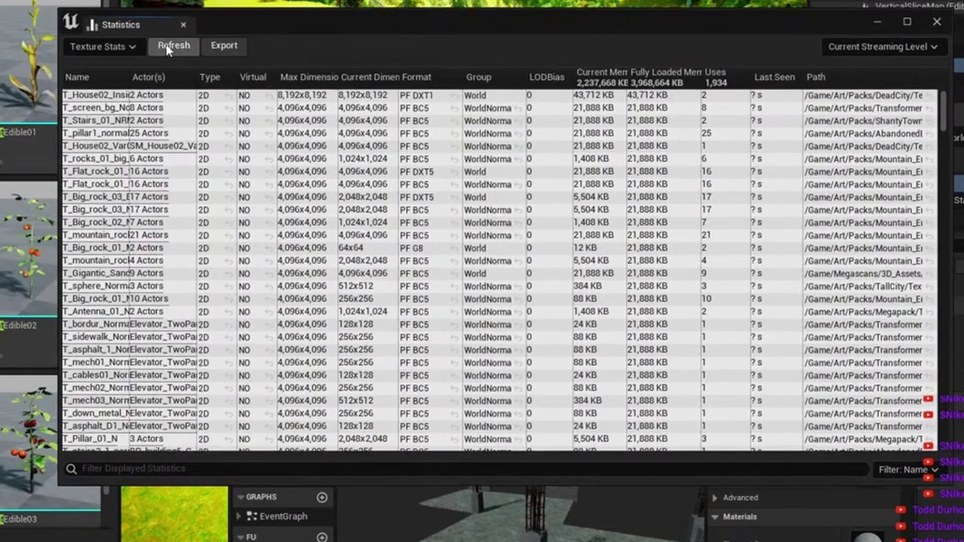
left_click(171, 46)
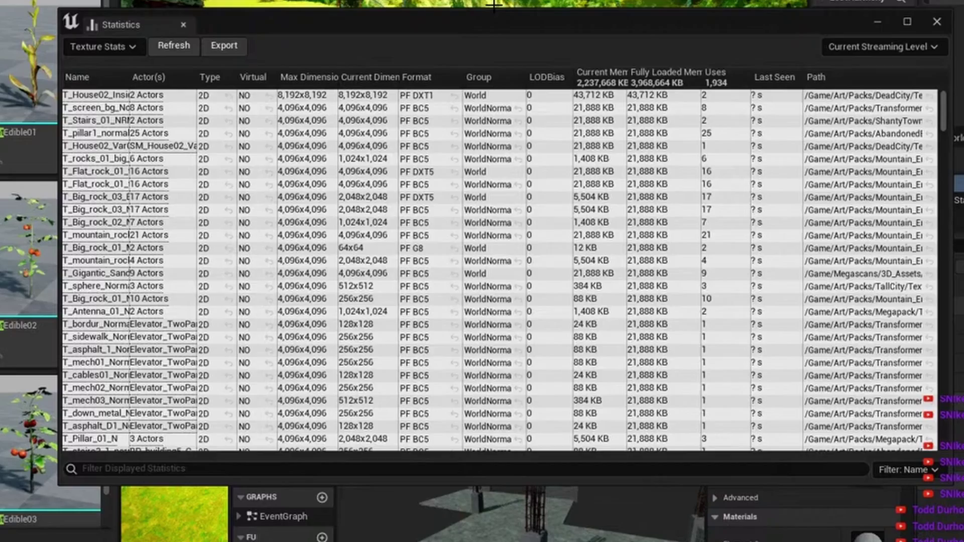
Open the T_House02_InsideMask01 texture listed in the texture stats, inspect its image and return to the statistics list
left_click_drag(495, 6, 366, 159)
right_click_drag(367, 101, 281, 66)
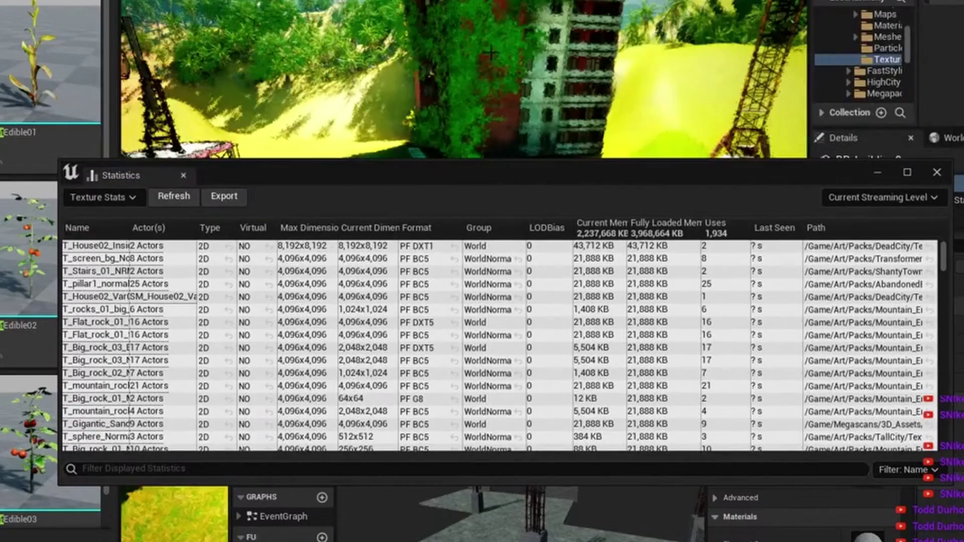
double_click(925, 156)
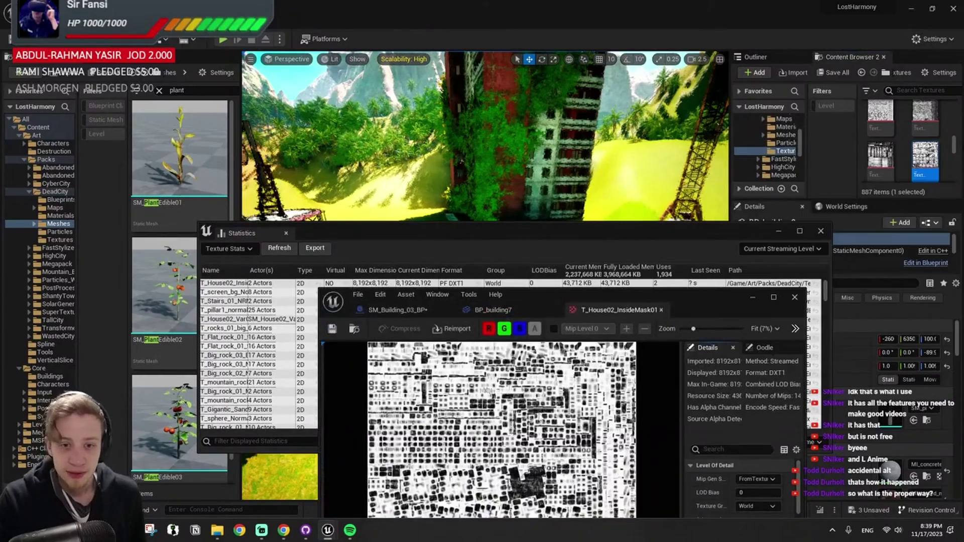
scroll(575, 418, "up", 1)
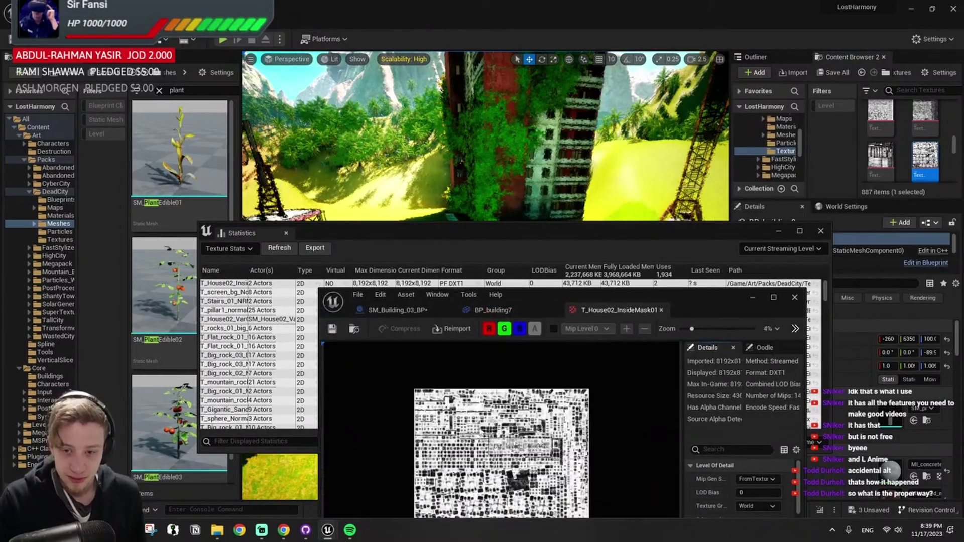
double_click(698, 301)
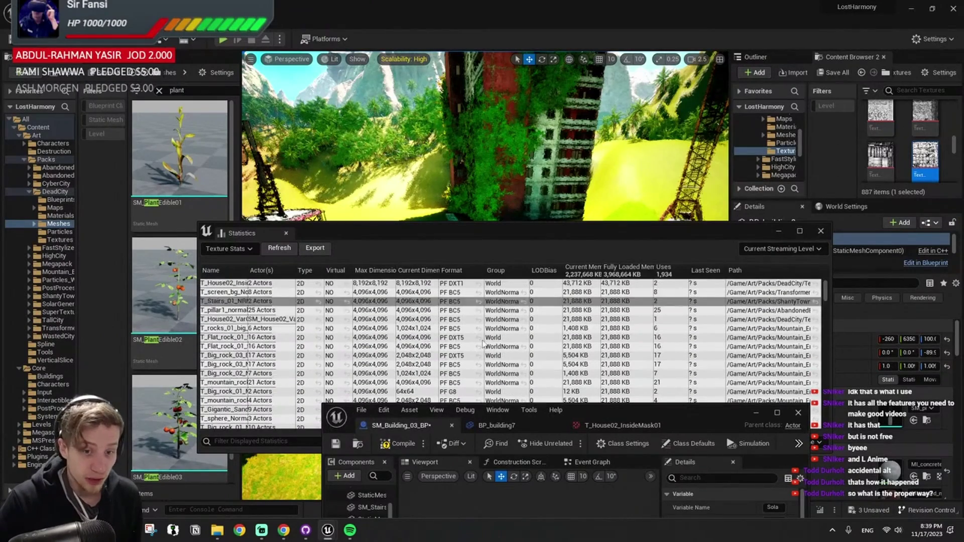
left_click(417, 346)
Switch the statistics to Primitive Stats, widen the Sum Tris column and sort the objects by it in descending order
left_click(232, 249)
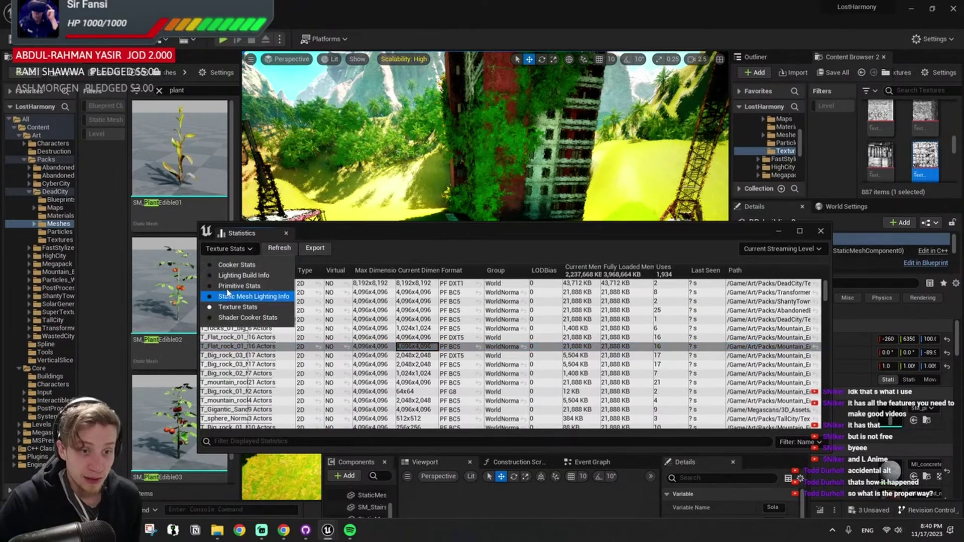
left_click(236, 285)
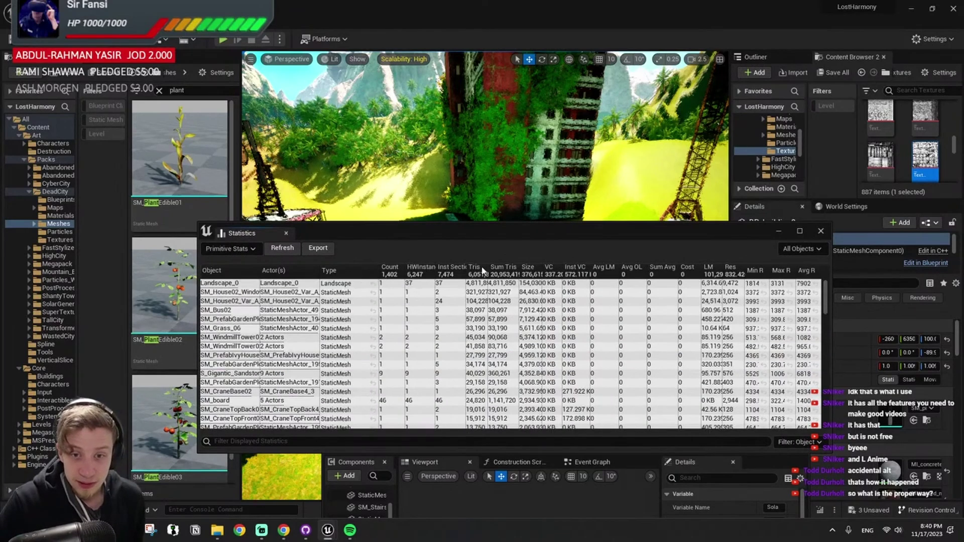
left_click(500, 271)
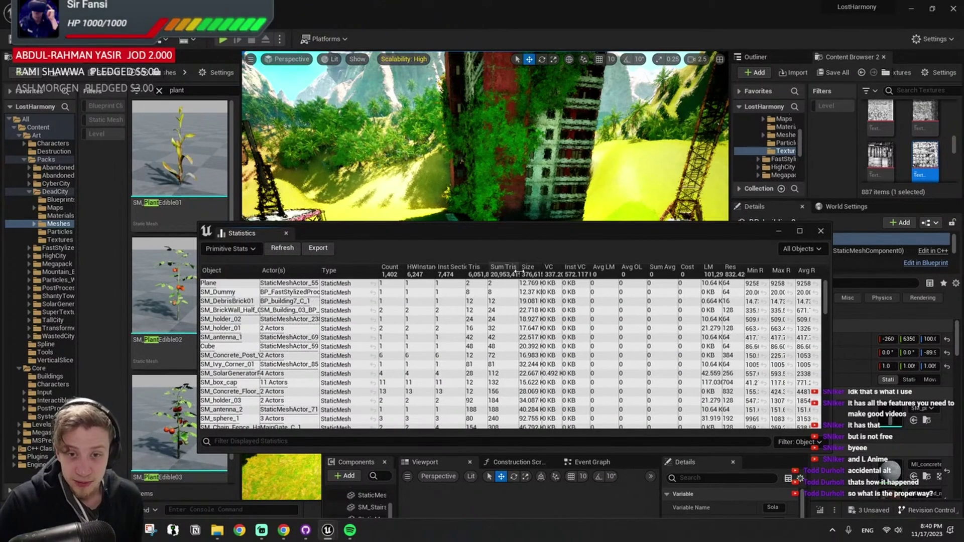
left_click_drag(517, 267, 591, 267)
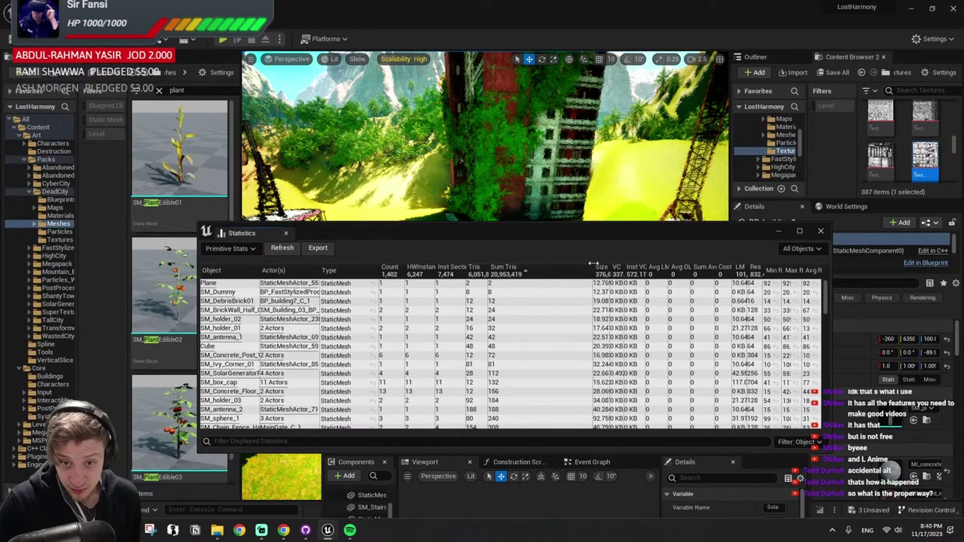
left_click(505, 270)
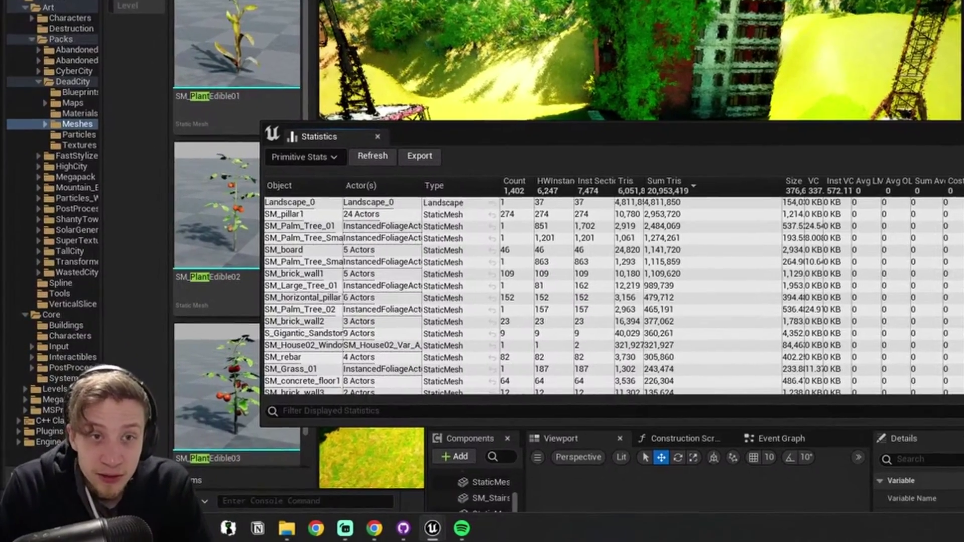
Display the level viewport in Wireframe mode and select the landscape to examine its mesh density against the surrounding objects
left_click(405, 0)
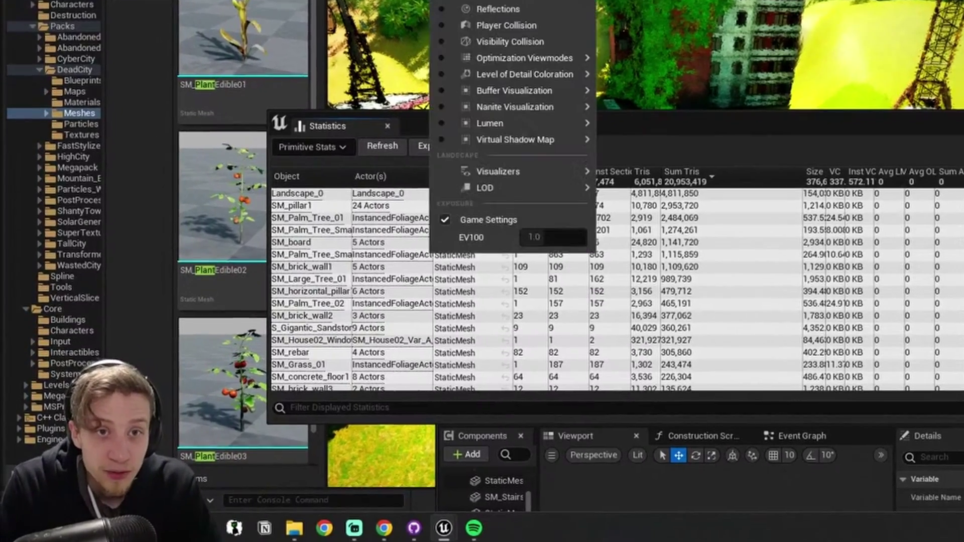
left_click(507, 0)
right_click_drag(628, 0, 628, 0)
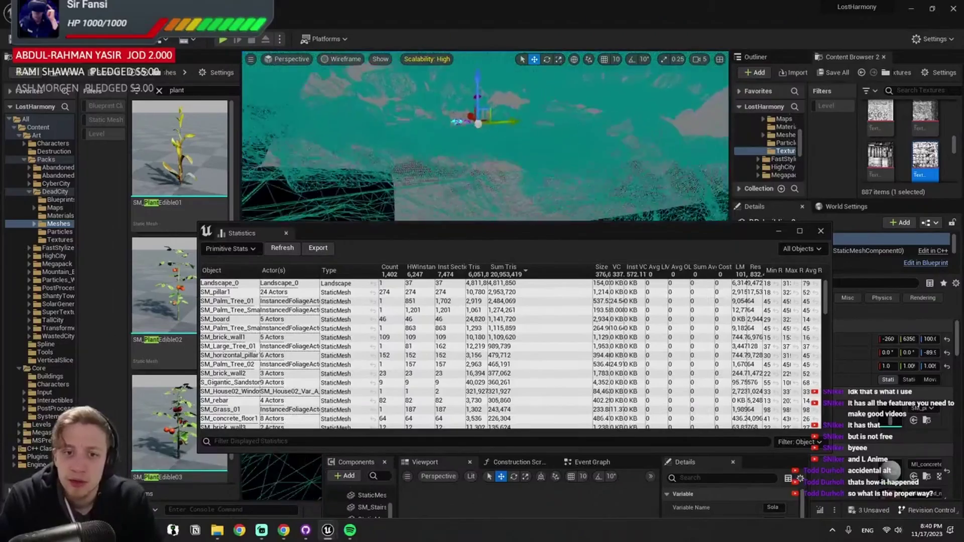
key("w")
right_click_drag(437, 151, 437, 151)
scroll(437, 150, "up", 2)
right_click_drag(394, 123, 395, 123)
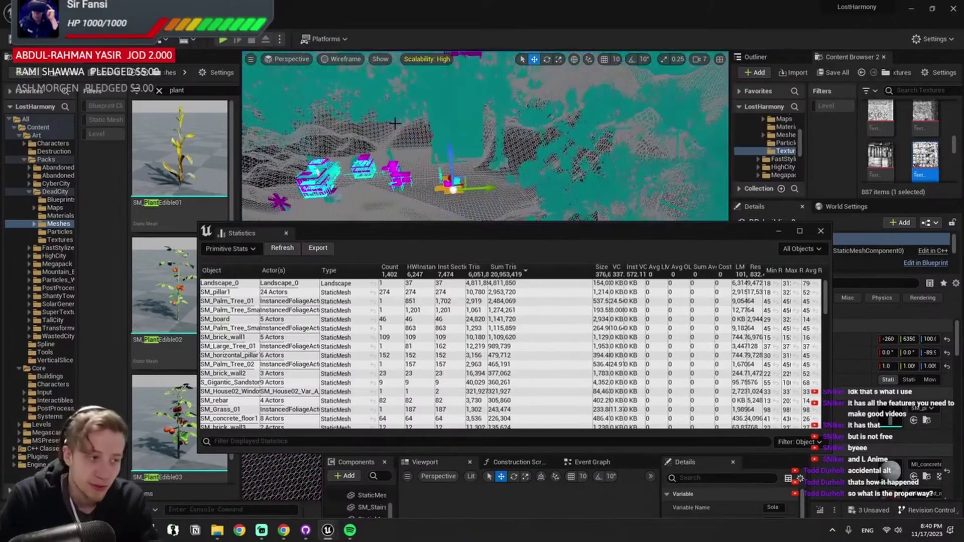
left_click(582, 158)
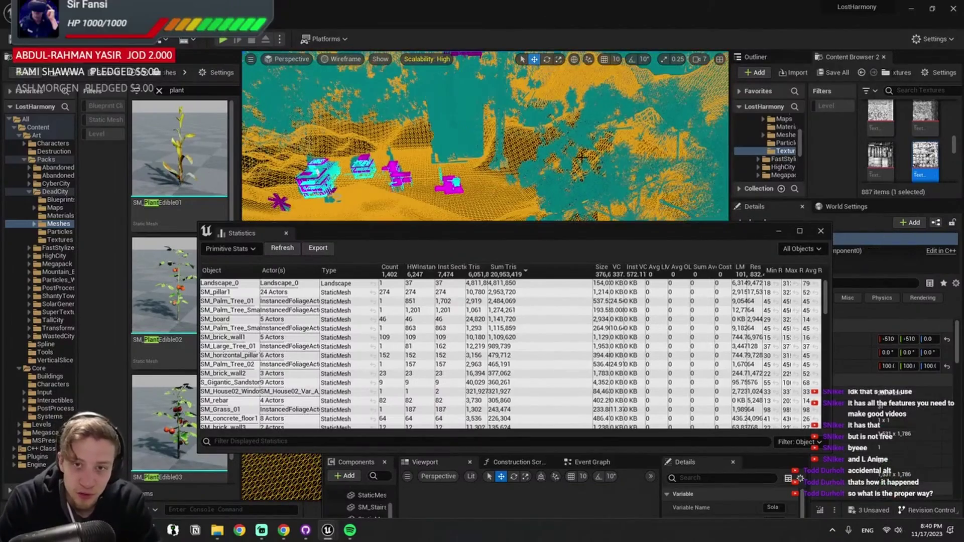
Enlarge the Primitive Stats list, select the SM_pillar1 entry to locate its mesh asset, and restore the Statistics window
left_click(800, 231)
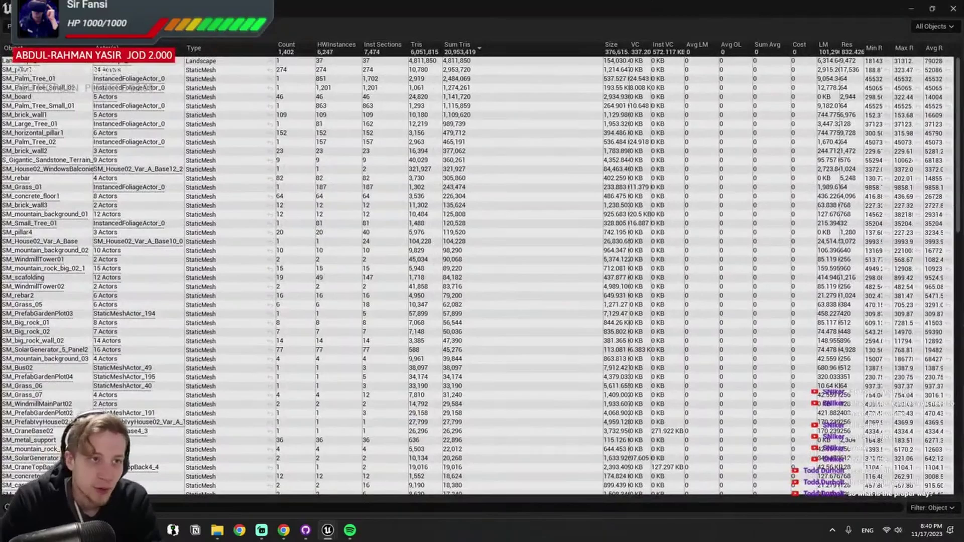
left_click(108, 70)
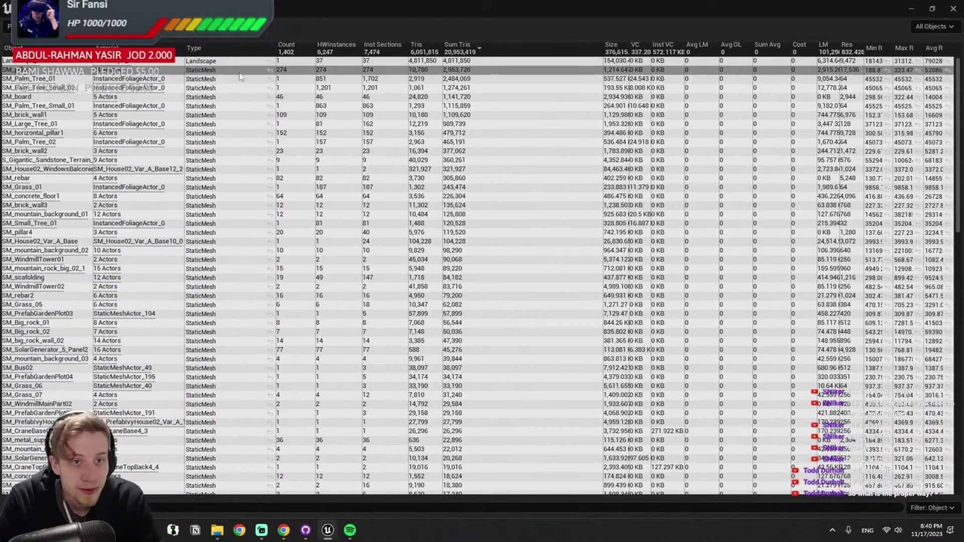
left_click(485, 72)
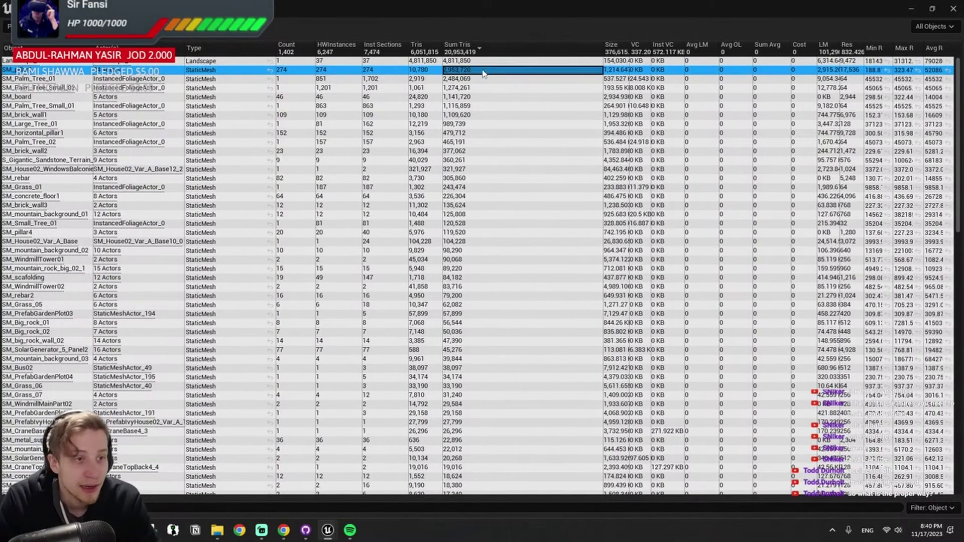
left_click(18, 72)
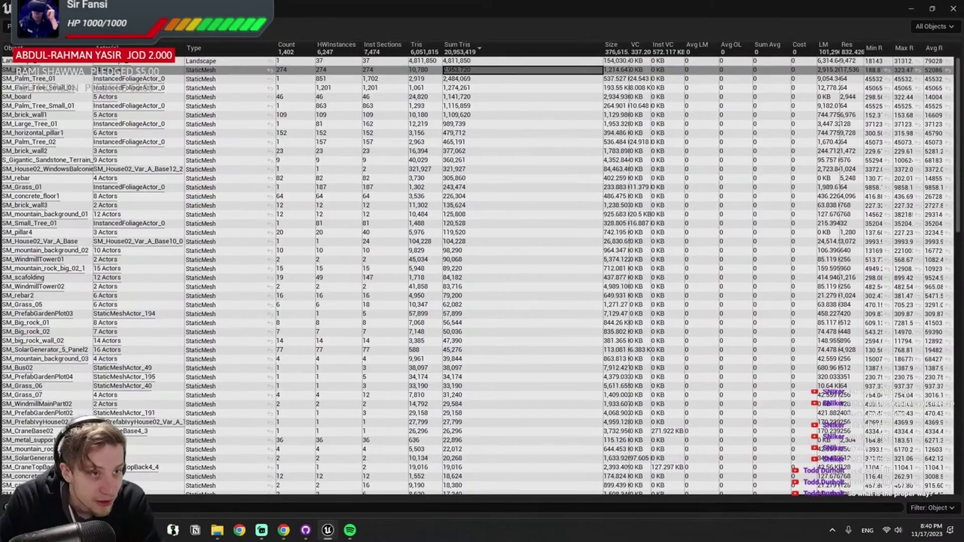
left_click_drag(482, 8, 318, 173)
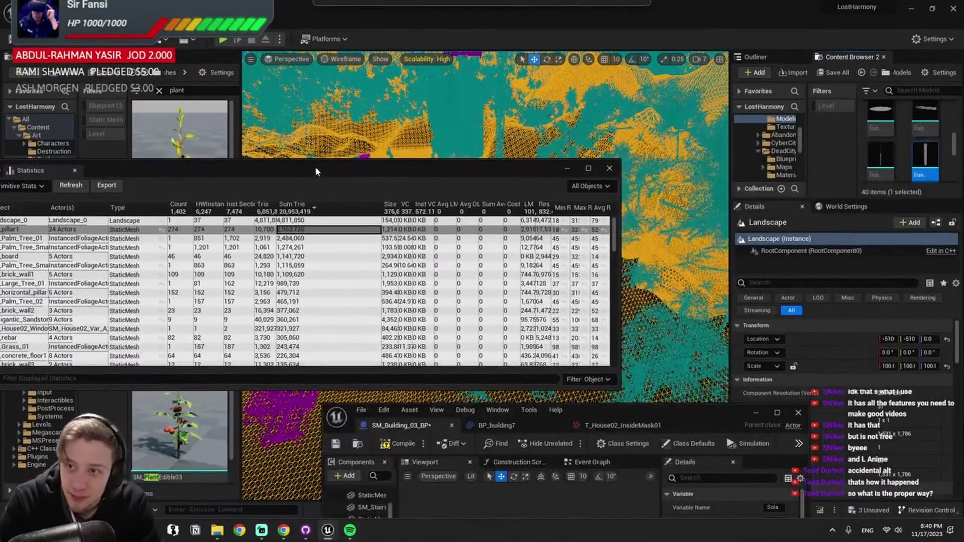
Open the SM_pillar1 mesh in its maximized asset editor and examine the pillar's surface up close
left_click(777, 413)
mouse_move(482, 262)
right_mouse_down()
mouse_move(482, 201)
mouse_move(481, 261)
right_mouse_up()
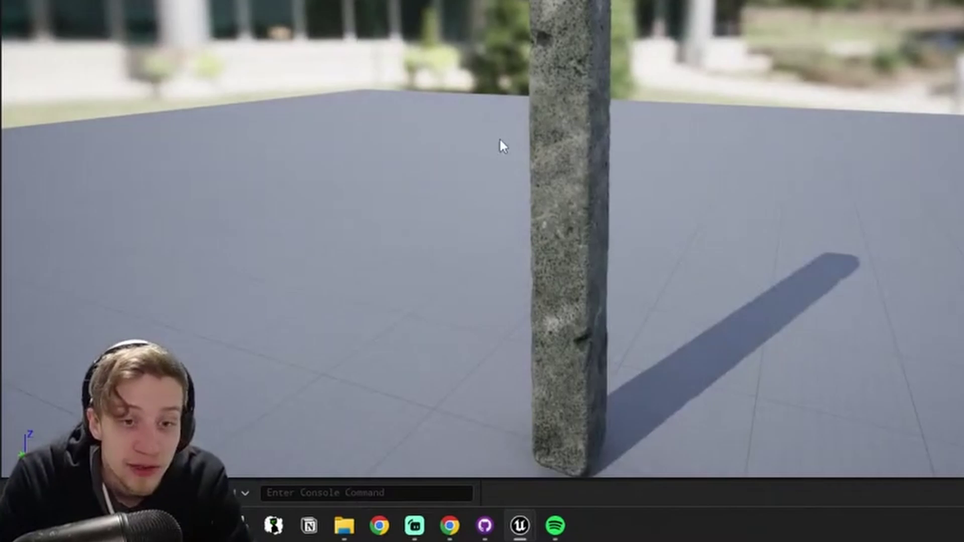
middle_click_drag(314, 286, 280, 259)
scroll(646, 77, "up", 4)
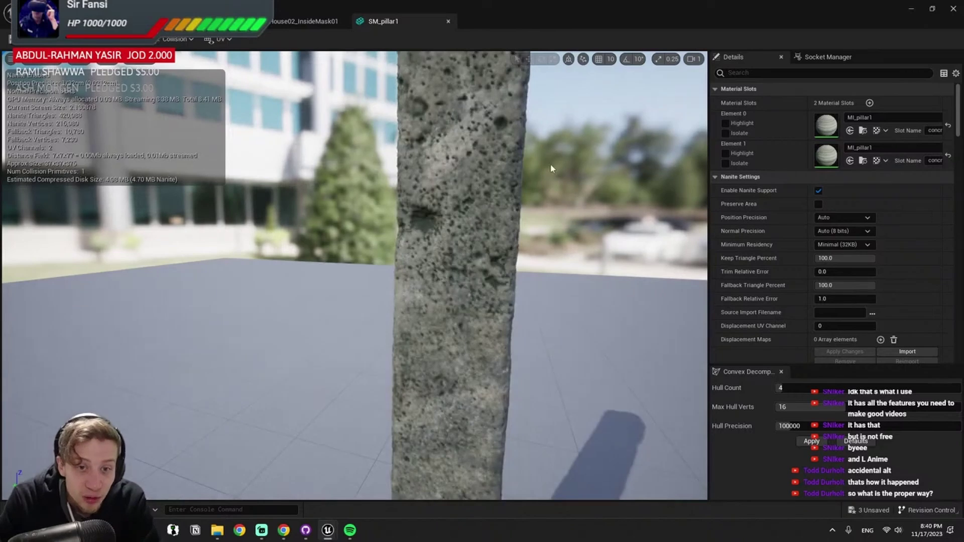
Filter the mesh details for "nanite" and turn off Enable Nanite Support for SM_pillar1
left_click(809, 73)
type("nanite")
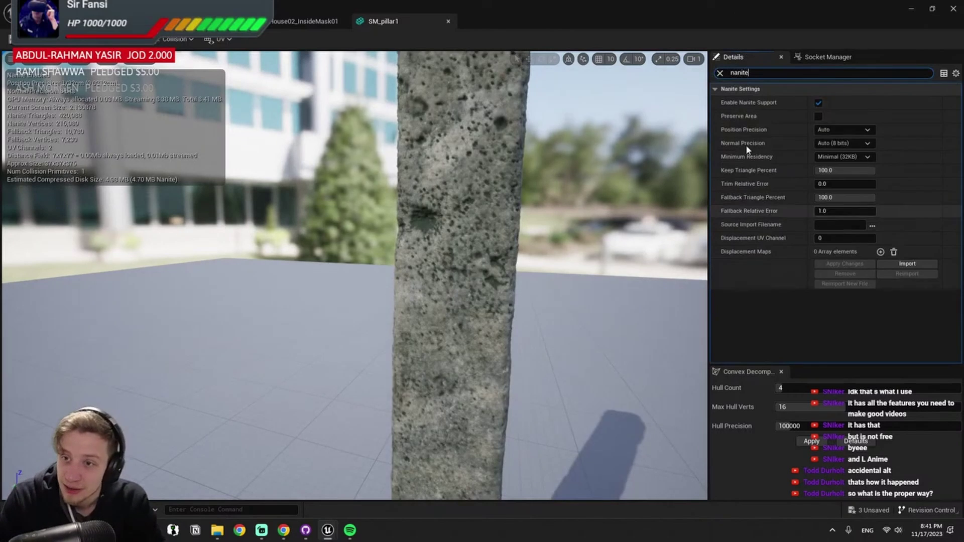
left_click(819, 103)
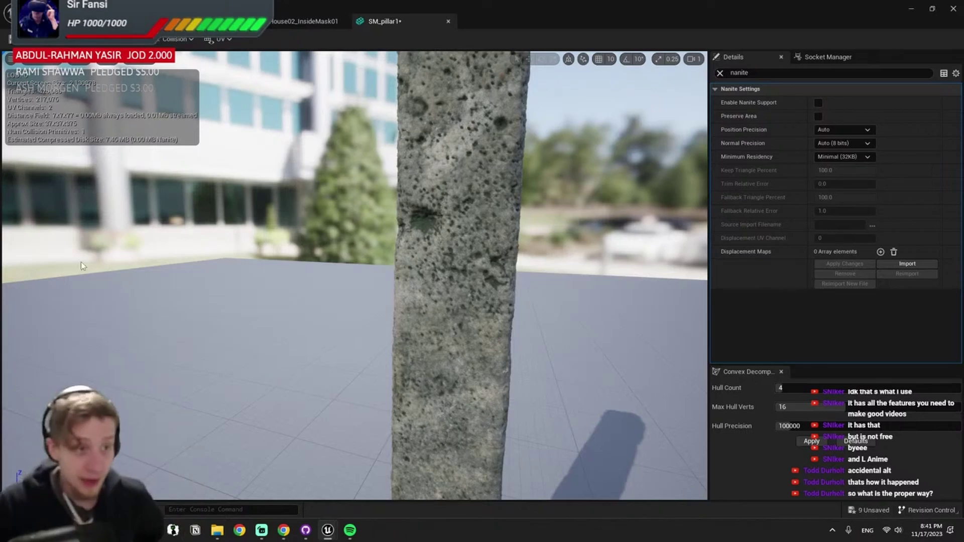
scroll(497, 189, "down", 6)
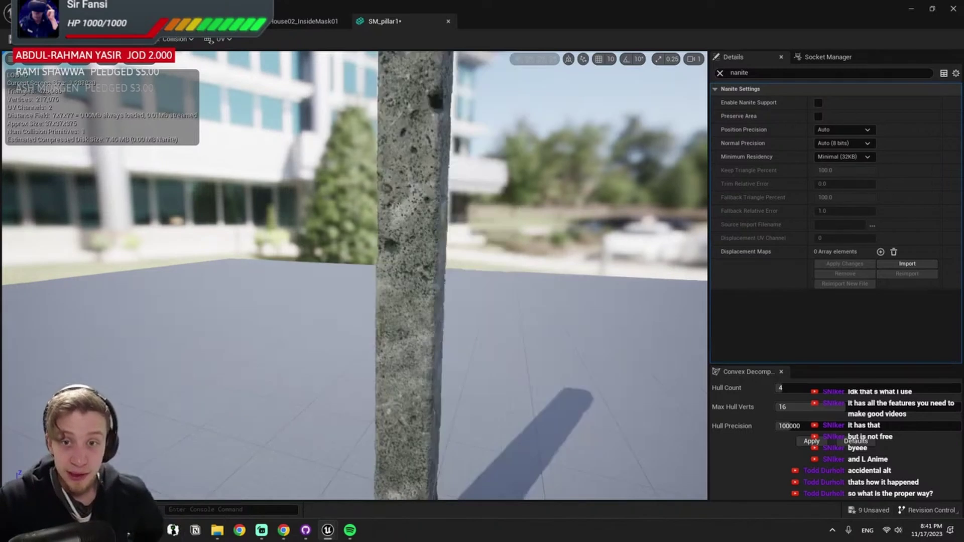
Clear the details filter, set SM_pillar1's Percent Triangles to 1.0 in the LOD 0 Reduction Settings and apply the changes
left_click(721, 74)
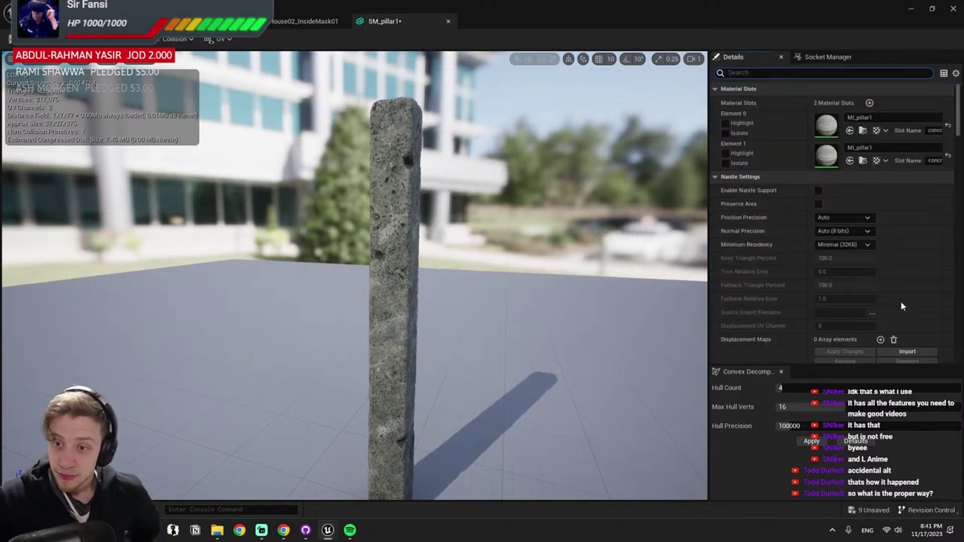
scroll(753, 213, "down", 5)
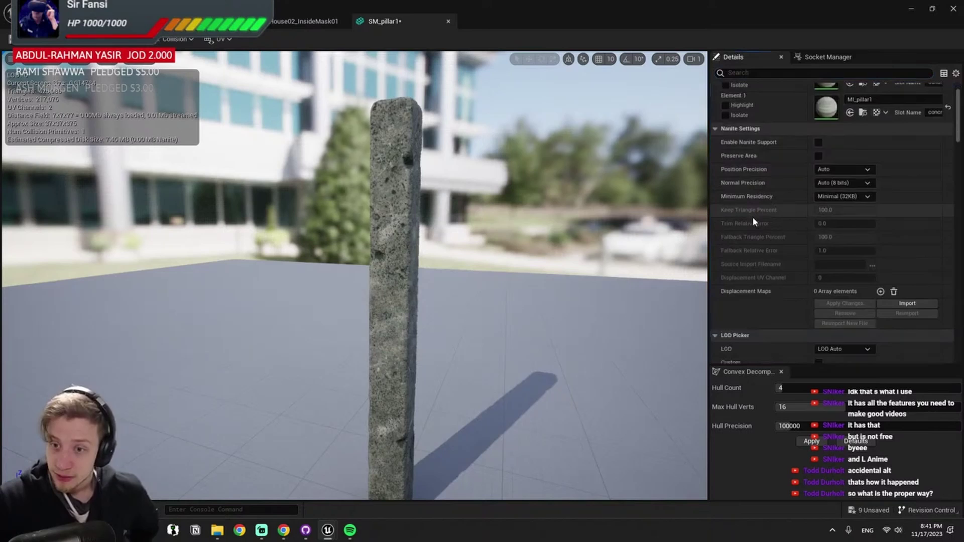
scroll(744, 312, "down", 8)
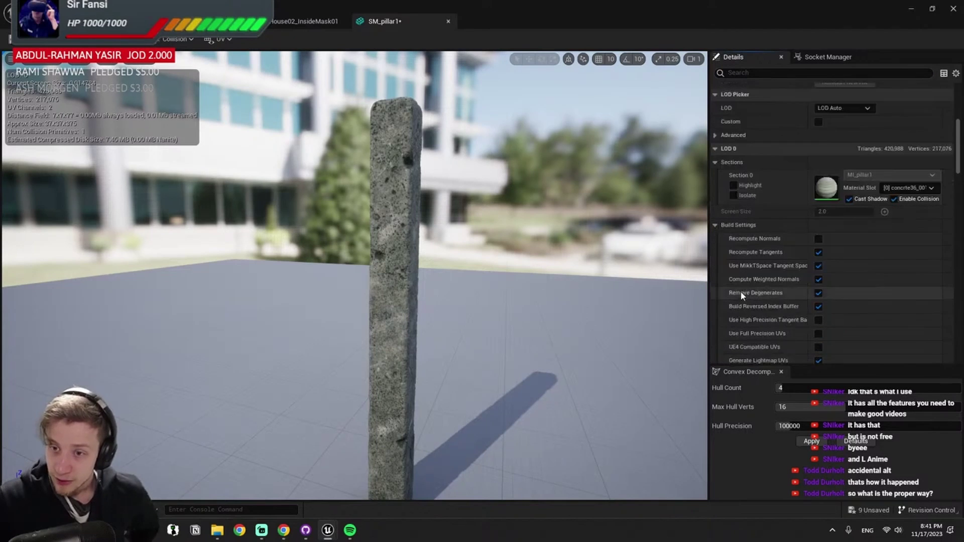
scroll(791, 242, "down", 7)
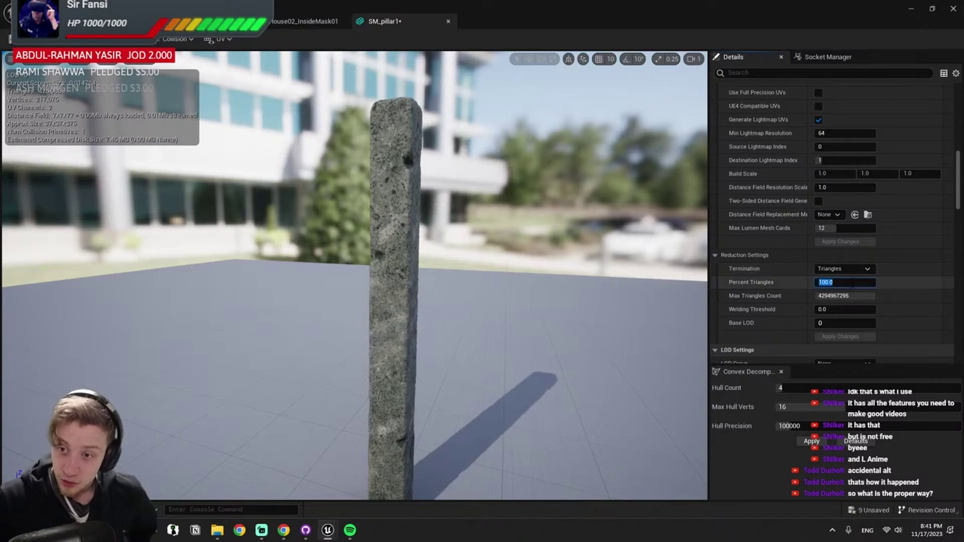
key("Return")
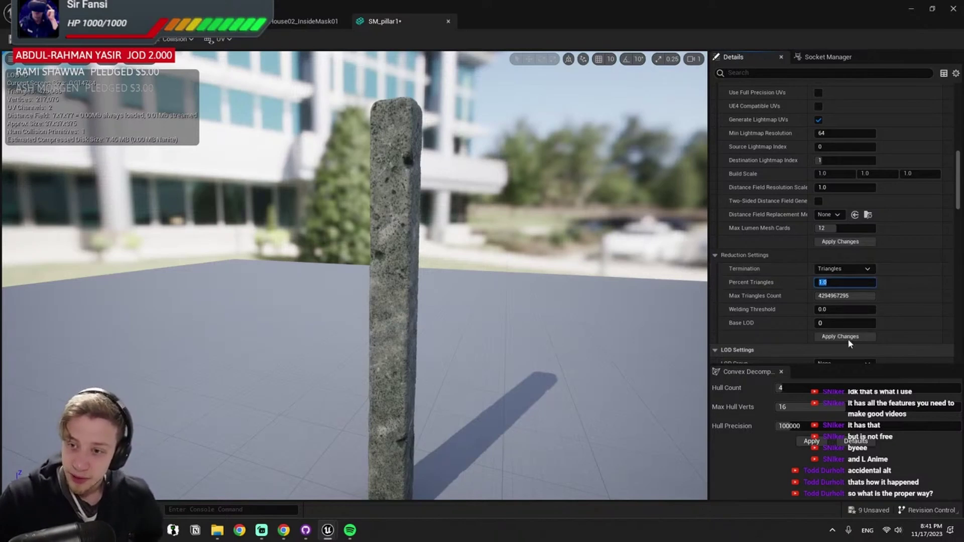
left_click(867, 337)
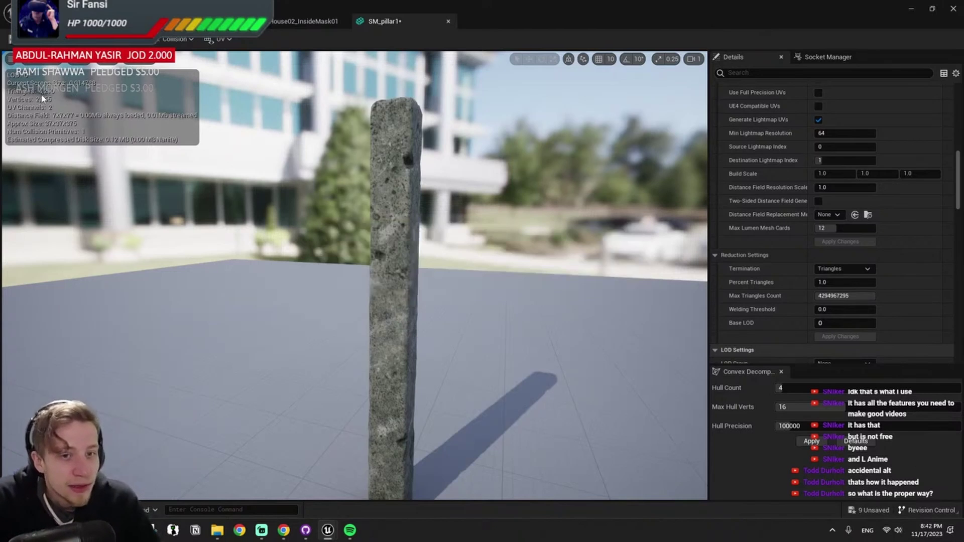
Examine the reduced SM_pillar1 mesh up close and check its triangle statistics and reduction percentage
scroll(43, 98, "up", 2)
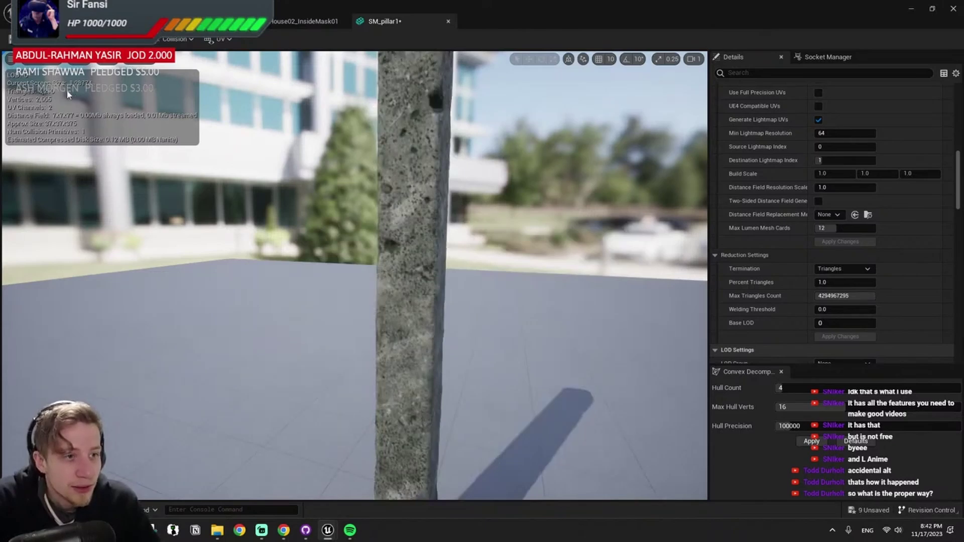
scroll(536, 252, "up", 3)
scroll(562, 254, "up", 3)
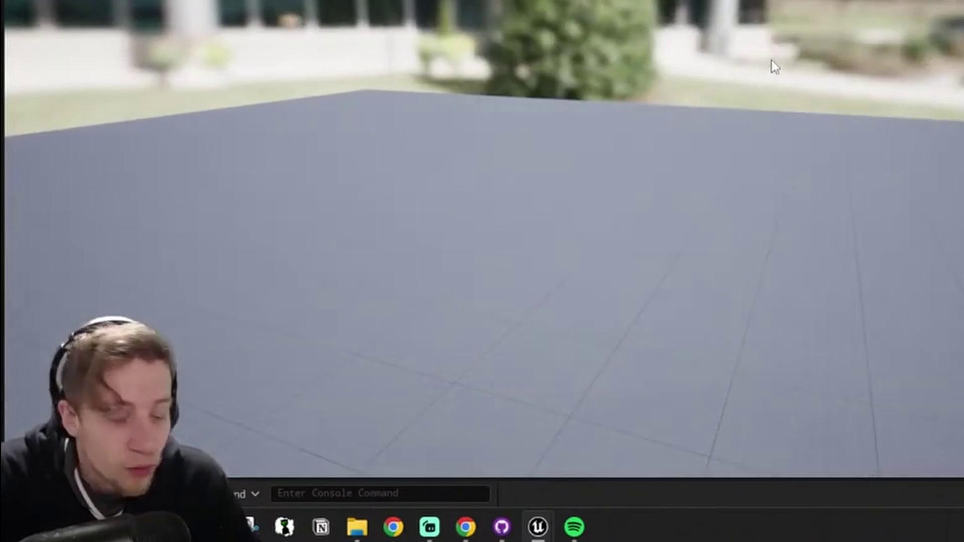
scroll(784, 86, "down", 5)
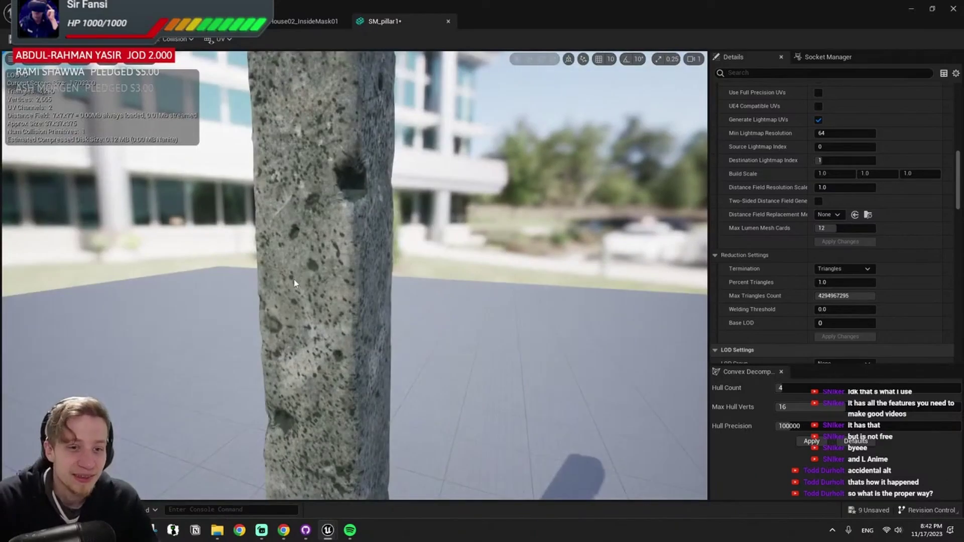
middle_click_drag(294, 284, 221, 362)
left_click_drag(841, 282, 876, 282)
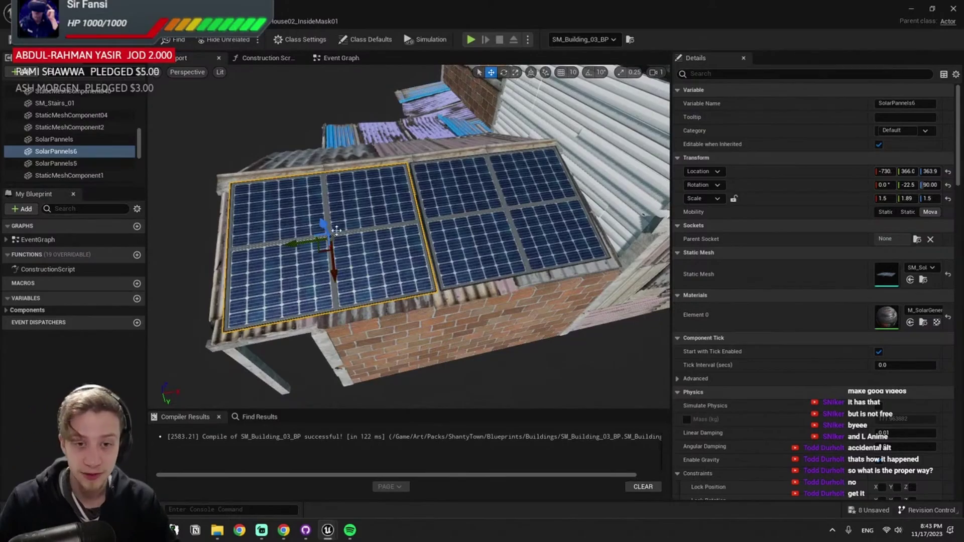
Select the two adjacent roof panels SolarPannels6 and SolarPannels5 and duplicate them just above the originals
left_click(477, 226, "ctrl")
right_click_drag(477, 226, 421, 196)
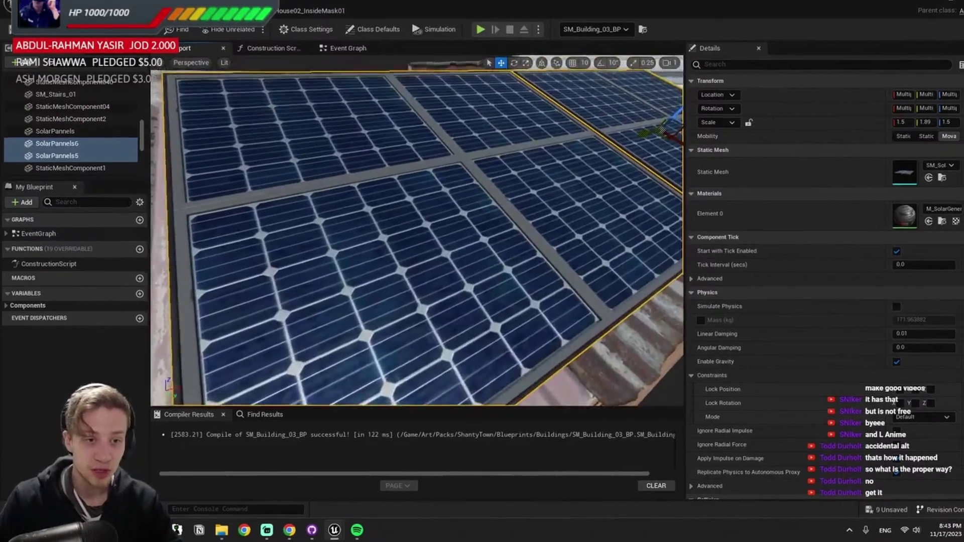
mouse_move(422, 266)
right_mouse_down()
mouse_move(402, 253)
mouse_move(409, 267)
right_mouse_up()
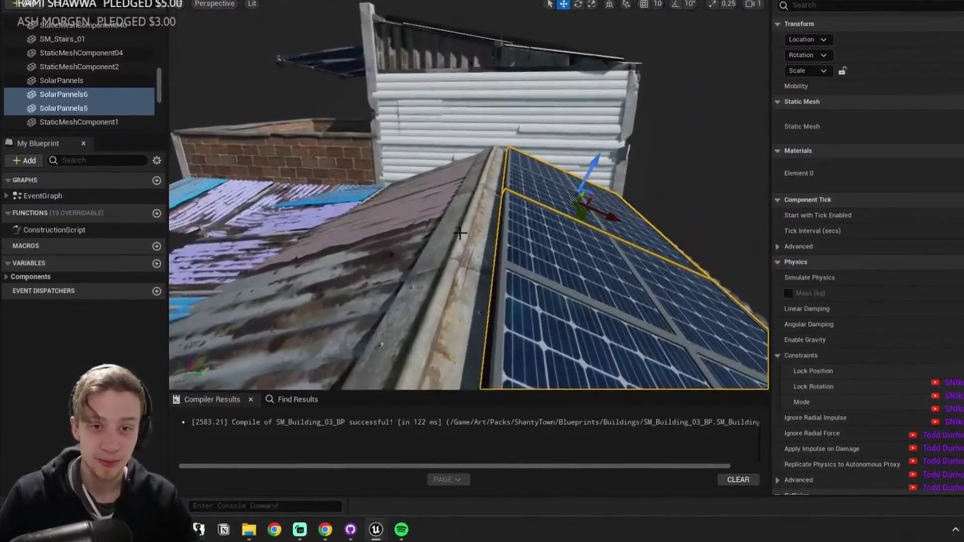
right_click_drag(460, 233, 362, 276)
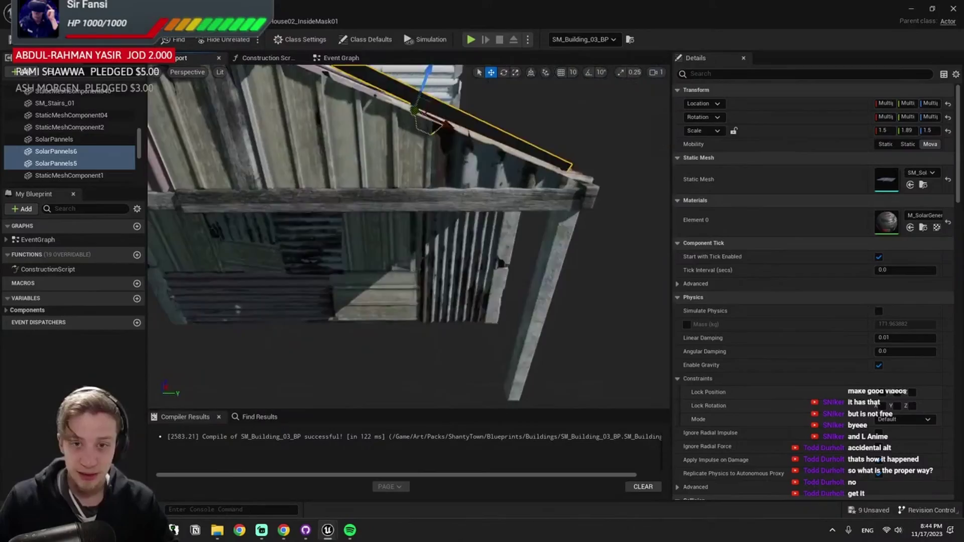
right_click_drag(382, 241, 428, 215)
left_click_drag(428, 185, 428, 237, "alt")
left_click(423, 201, "ctrl")
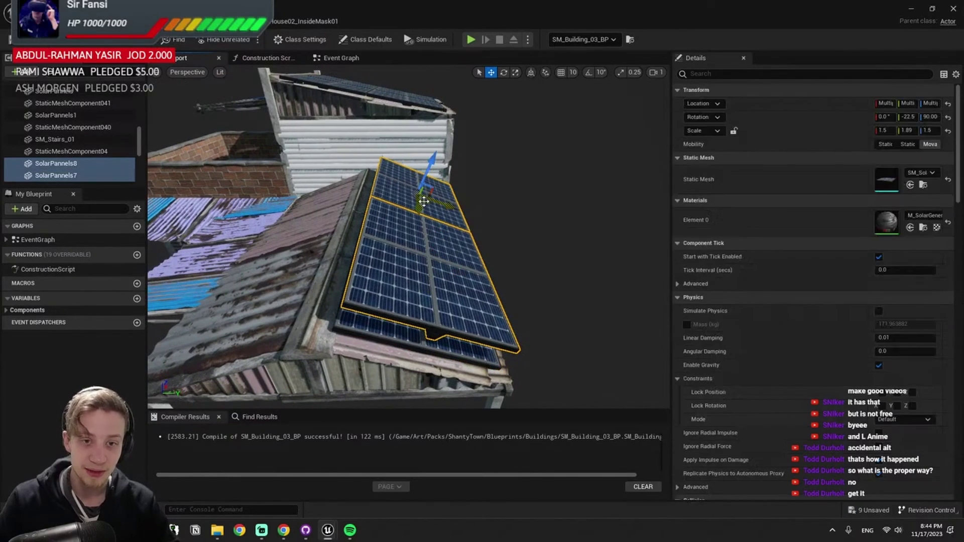
Rotate both duplicated solar panels to match the opposite roof slope and move them onto that side of the roof
left_click(398, 210)
left_click(397, 242, "ctrl")
left_click(907, 131)
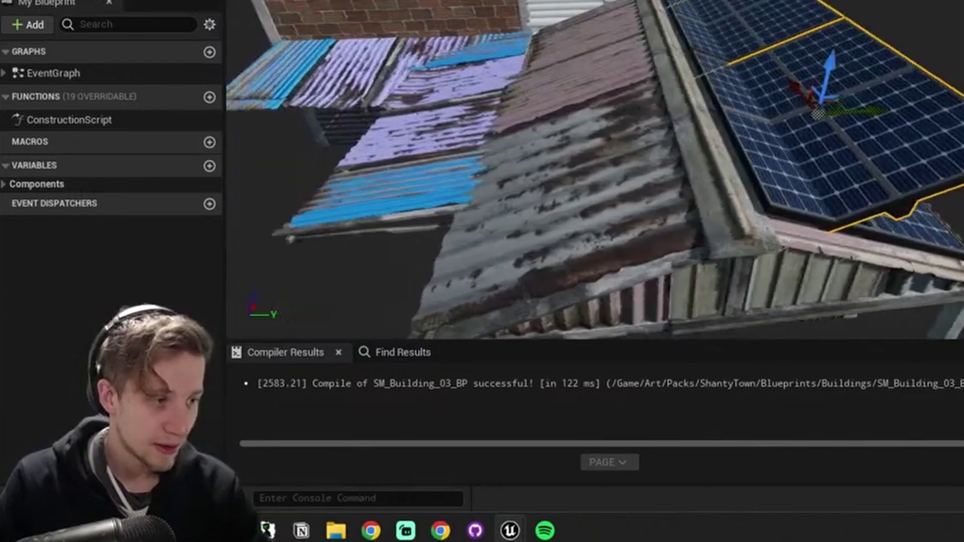
right_click_drag(944, 121, 884, 120)
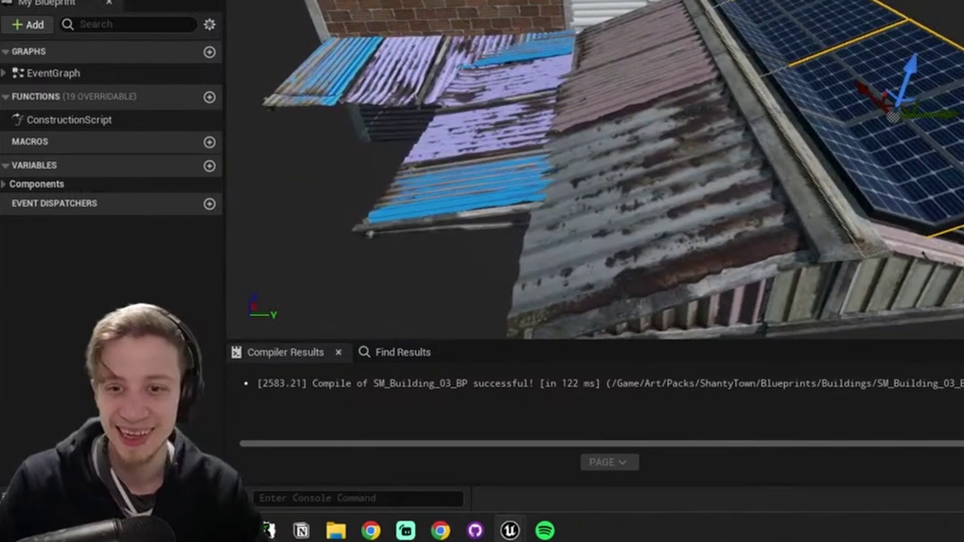
left_click_drag(943, 116, 944, 116)
middle_click_drag(944, 116, 586, 0)
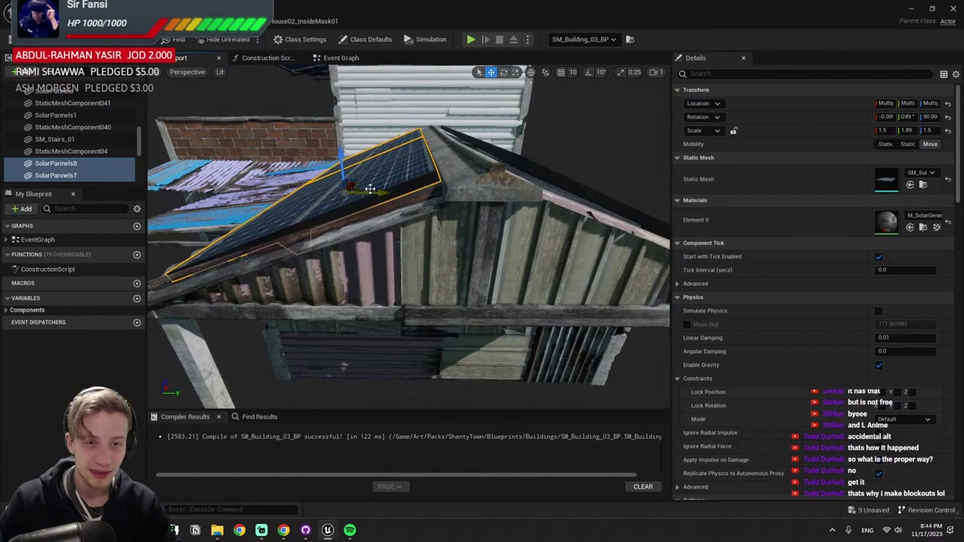
left_click_drag(368, 147, 412, 168)
Select the original roof solar panels and inspect how the panels sit on the building's roof
mouse_move(336, 163)
right_mouse_down()
mouse_move(302, 173)
mouse_move(336, 163)
right_mouse_up()
left_click(334, 266)
left_click(376, 216)
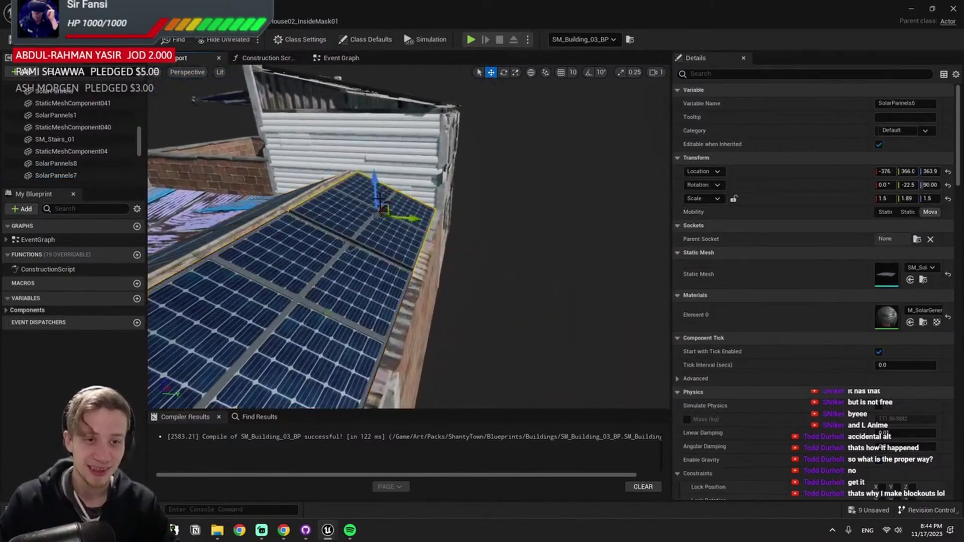
right_click_drag(377, 216, 421, 216)
Survey the level's instanced foliage and terrain mesh density in the wireframe viewport
right_click_drag(384, 251, 384, 250)
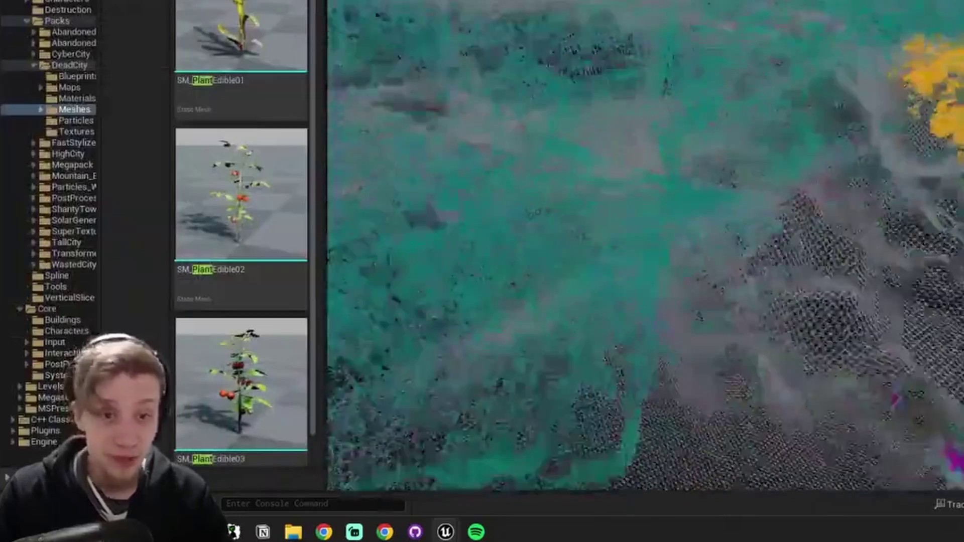
right_click_drag(569, 23, 569, 24)
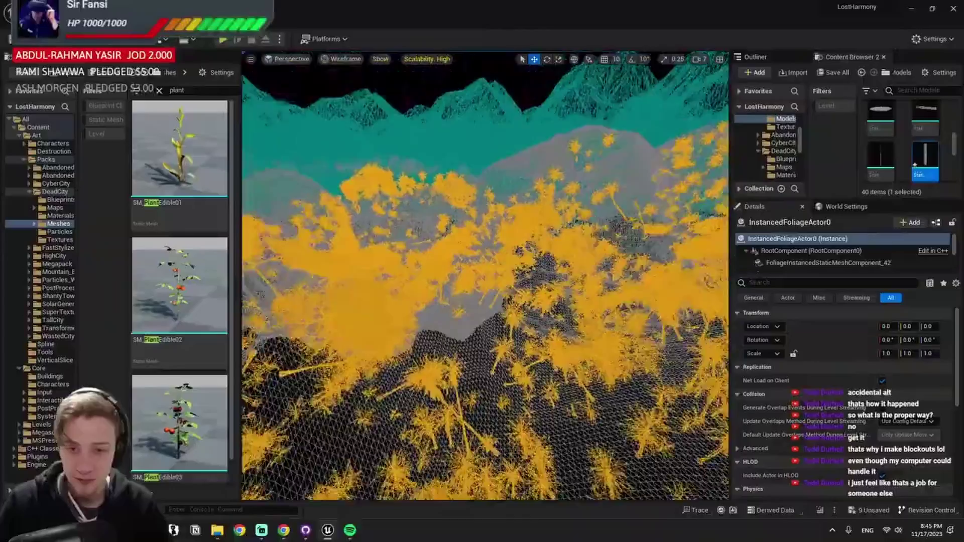
mouse_move(485, 276)
right_mouse_down()
mouse_move(517, 276)
mouse_move(485, 288)
mouse_move(485, 266)
mouse_move(432, 273)
mouse_move(495, 277)
right_mouse_up()
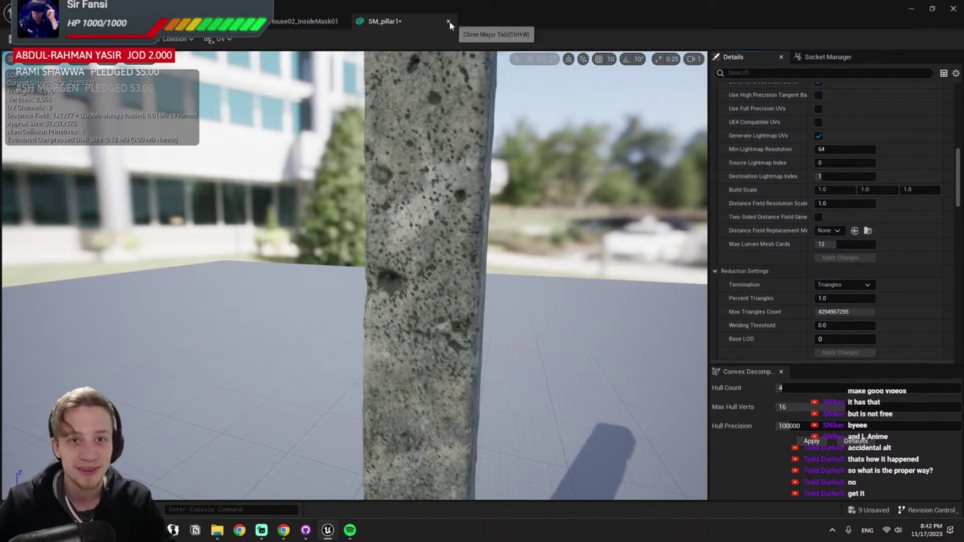
Close the SM_pillar1 mesh editor, recompile the SM_Building_03_BP blueprint and select the SolarPannels5 roof panel
left_click(448, 22)
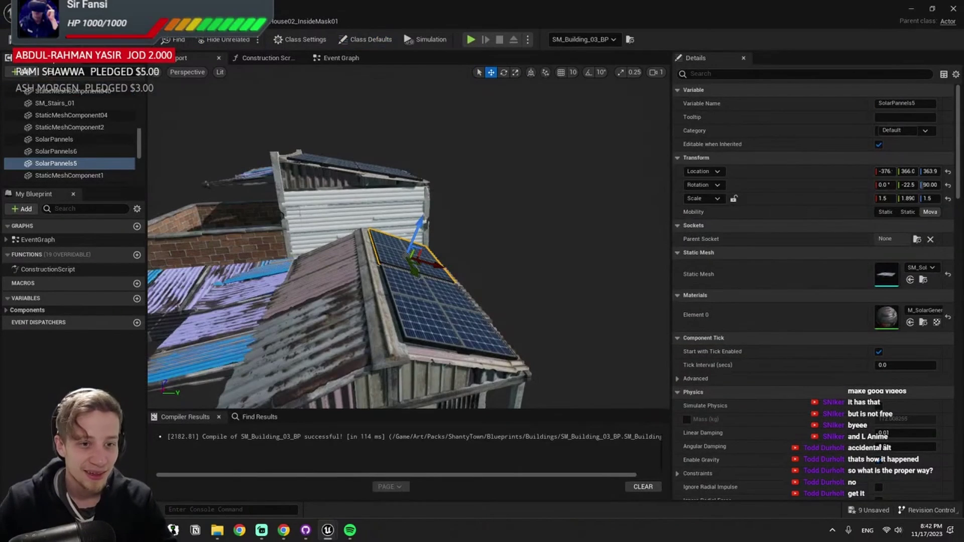
left_click(68, 47)
left_click(420, 310)
left_click(403, 258)
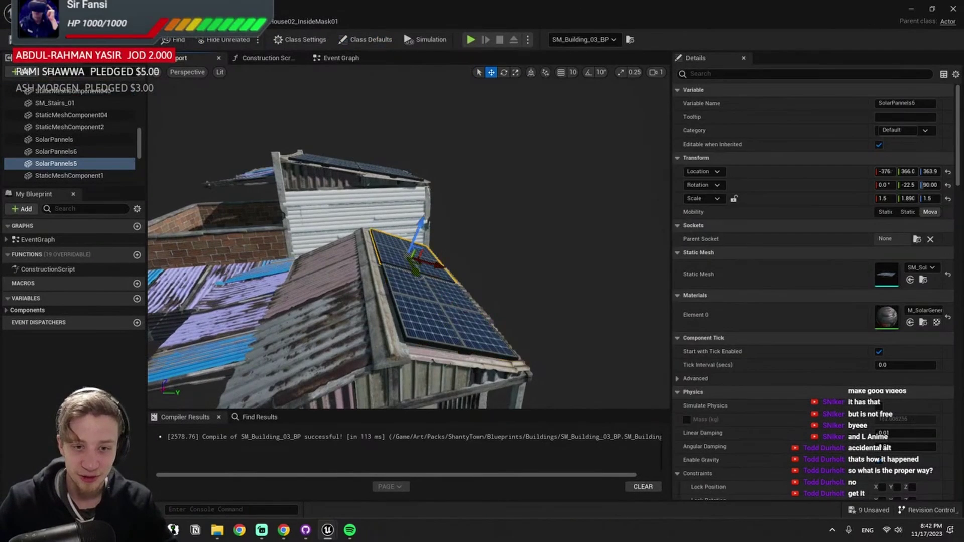